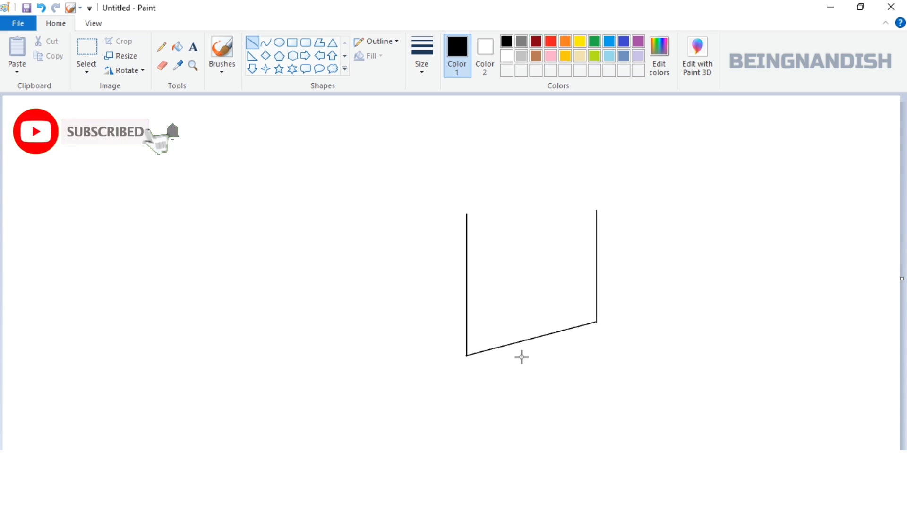
- Draw a base line going back from the front corner to the left, and copy a piece of the right base line to its far end
{"action": "left_click_drag", "start_coordinate": [466, 356], "coordinate": [338, 328]}
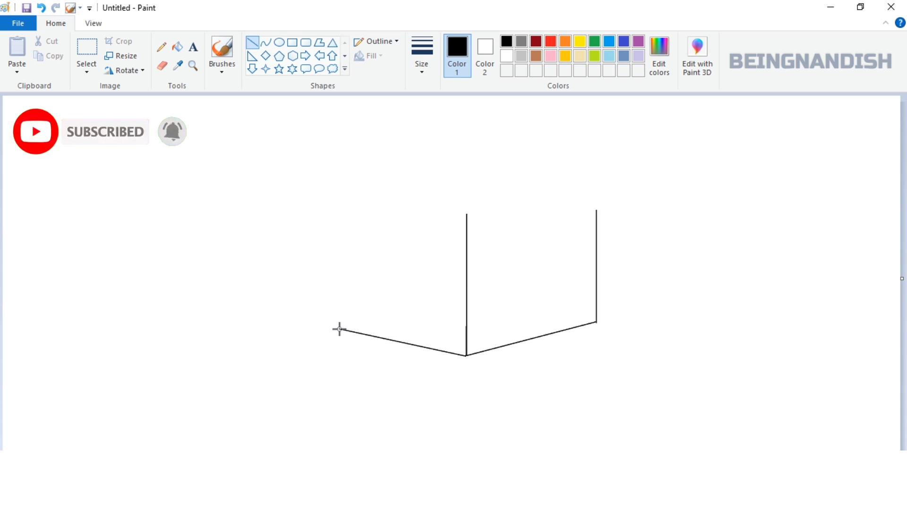
{"action": "left_click", "coordinate": [93, 53]}
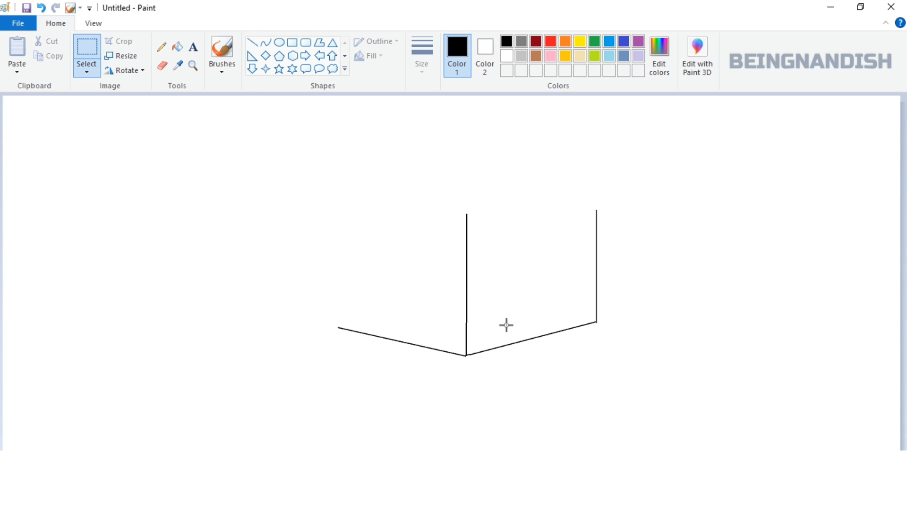
{"action": "left_click_drag", "start_coordinate": [504, 320], "coordinate": [577, 352]}
{"action": "key", "text": "ctrl+c"}
{"action": "key", "text": "ctrl+v"}
{"action": "left_click_drag", "start_coordinate": [44, 112], "coordinate": [466, 367]}
{"action": "left_click", "coordinate": [350, 330]}
- Copy a piece of the left-sloping base line and paste it twice to extend the house's base outward beyond the new corner
{"action": "right_click", "coordinate": [435, 352]}
{"action": "left_click", "coordinate": [468, 218]}
{"action": "right_click", "coordinate": [229, 209]}
{"action": "left_click", "coordinate": [247, 246]}
{"action": "left_click_drag", "start_coordinate": [78, 108], "coordinate": [229, 328]}
{"action": "left_click", "coordinate": [301, 255]}
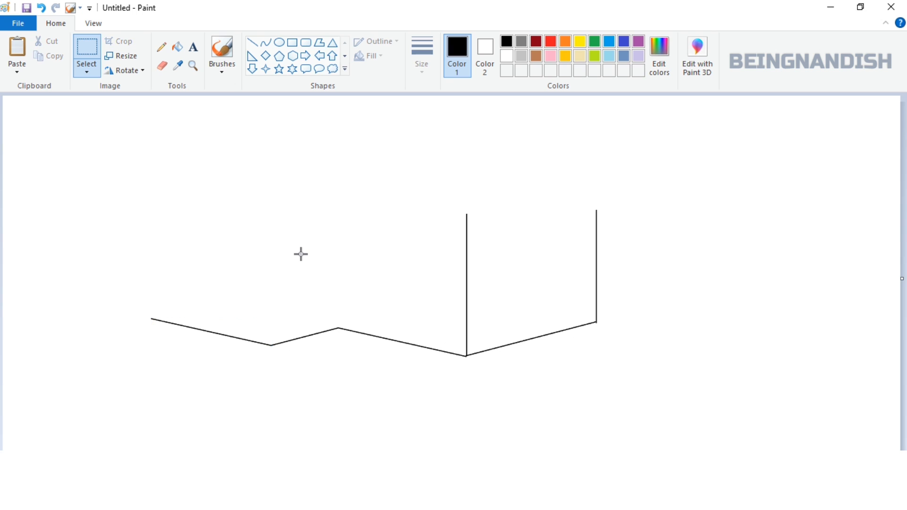
{"action": "right_click", "coordinate": [242, 191]}
{"action": "left_click", "coordinate": [277, 222]}
{"action": "left_click_drag", "start_coordinate": [79, 118], "coordinate": [184, 327]}
{"action": "left_click", "coordinate": [266, 214]}
- Draw vertical wall lines with the Line tool up from the two new corners of the base
{"action": "left_click", "coordinate": [253, 43]}
{"action": "left_click_drag", "start_coordinate": [337, 328], "coordinate": [350, 207]}
{"action": "left_click_drag", "start_coordinate": [271, 345], "coordinate": [282, 223]}
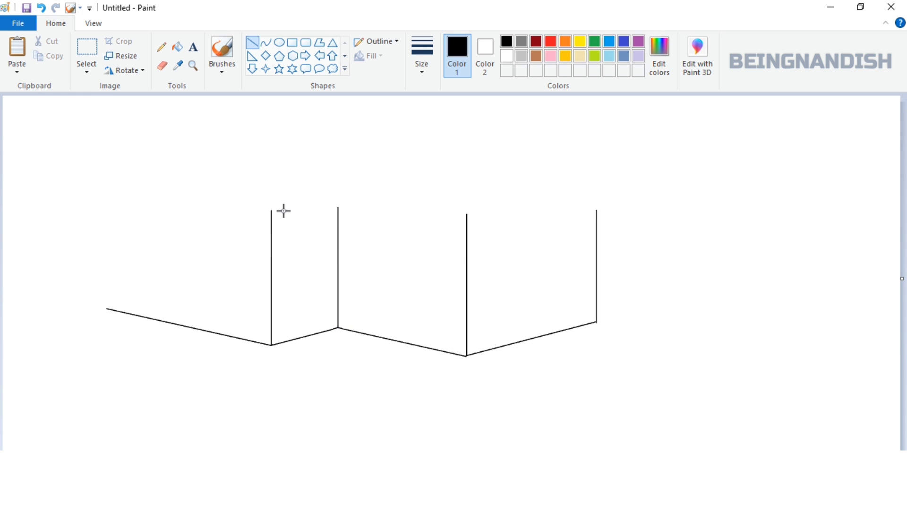
- Draw a gable roof over the right-hand wall using an inner pair and a parallel outer pair of sloping lines
{"action": "mouse_move", "coordinate": [459, 223]}
{"action": "left_mouse_down"}
{"action": "mouse_move", "coordinate": [531, 137]}
{"action": "mouse_move", "coordinate": [600, 213]}
{"action": "left_mouse_up"}
{"action": "left_click", "coordinate": [577, 148]}
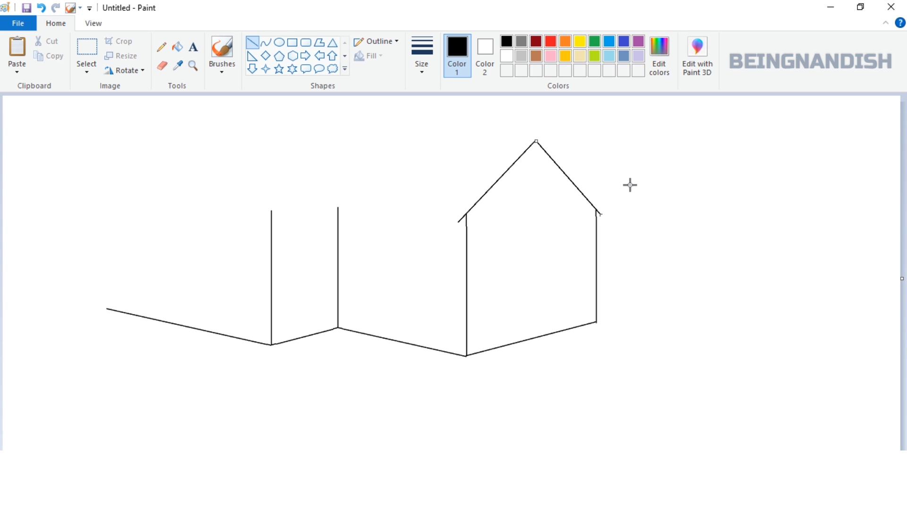
{"action": "left_click_drag", "start_coordinate": [457, 212], "coordinate": [534, 128]}
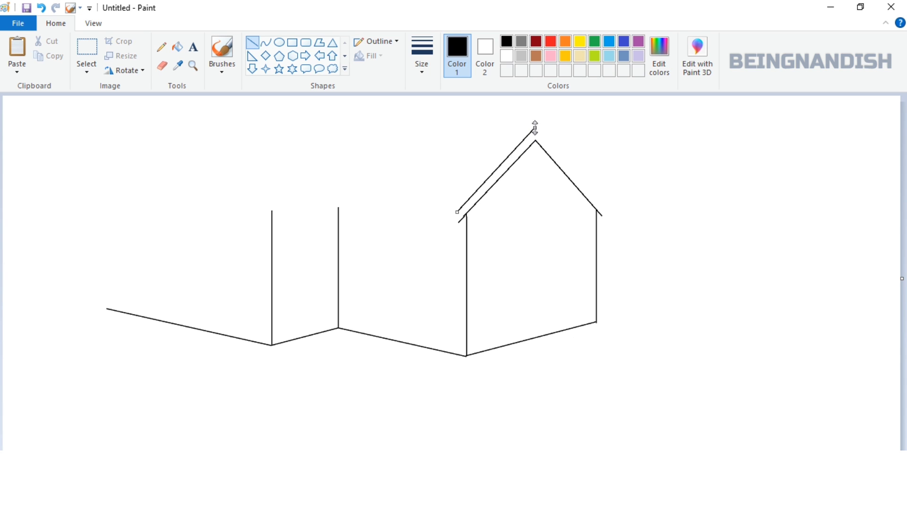
{"action": "left_click_drag", "start_coordinate": [534, 126], "coordinate": [606, 206]}
{"action": "left_click", "coordinate": [619, 188]}
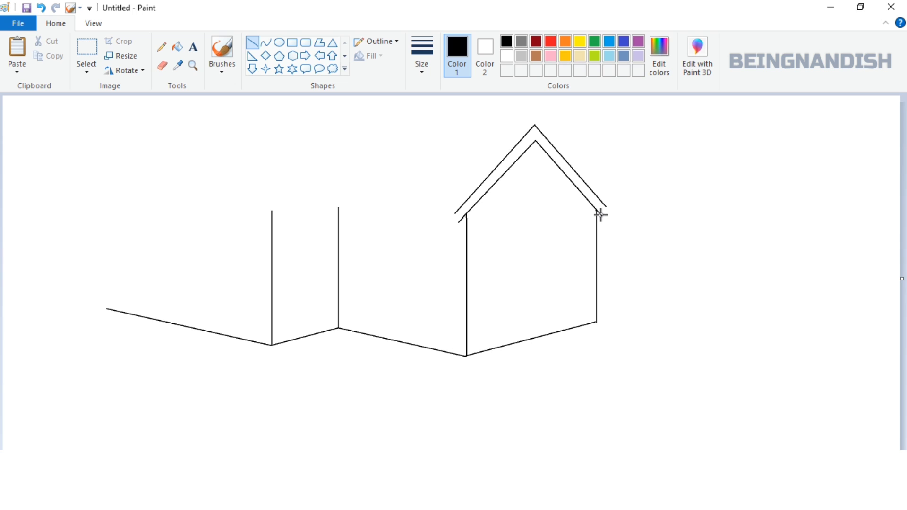
- Close both eave ends of the right gable with short vertical lines and draw a long ridge line leftward from its peak
{"action": "key", "text": "ctrl+z"}
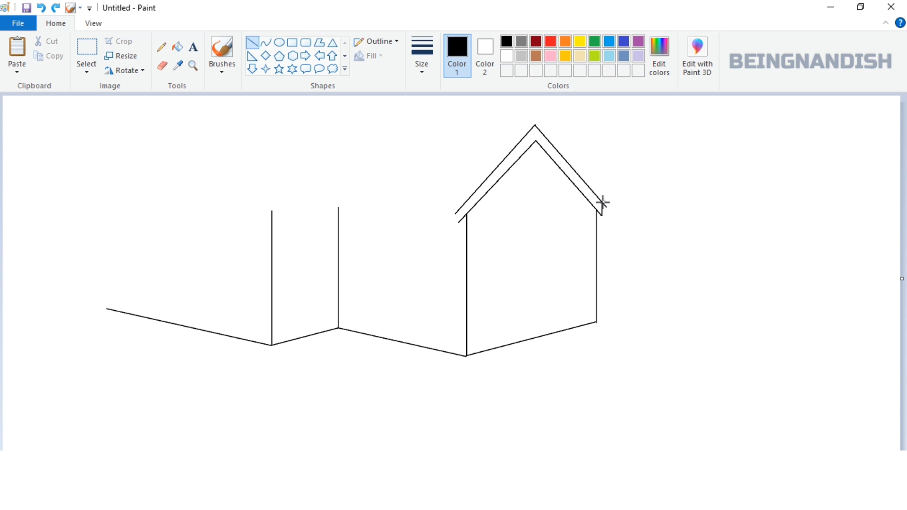
{"action": "key", "text": "ctrl+y"}
{"action": "left_click_drag", "start_coordinate": [459, 211], "coordinate": [455, 213]}
{"action": "left_click_drag", "start_coordinate": [535, 126], "coordinate": [255, 143]}
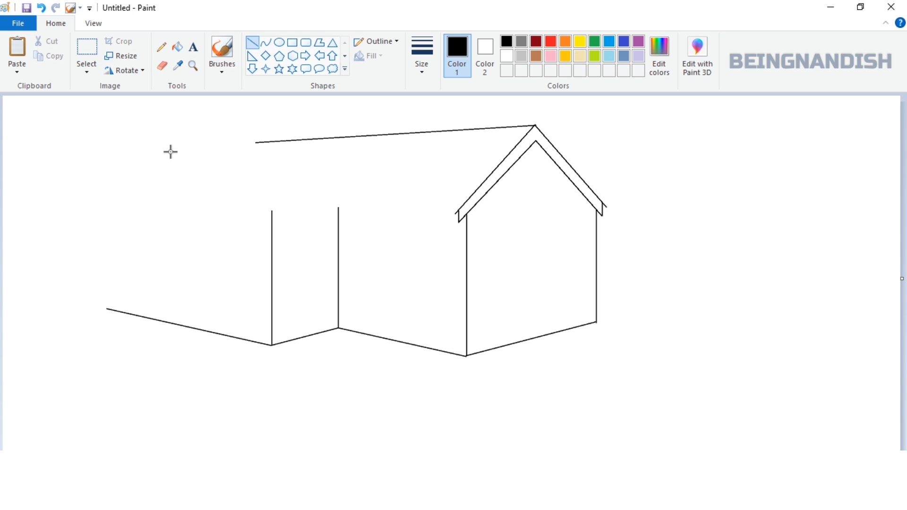
- Draw the far-left wall line and top the left wing with a gable of doubled sloping lines and closed eave ends
{"action": "left_click_drag", "start_coordinate": [133, 314], "coordinate": [148, 205]}
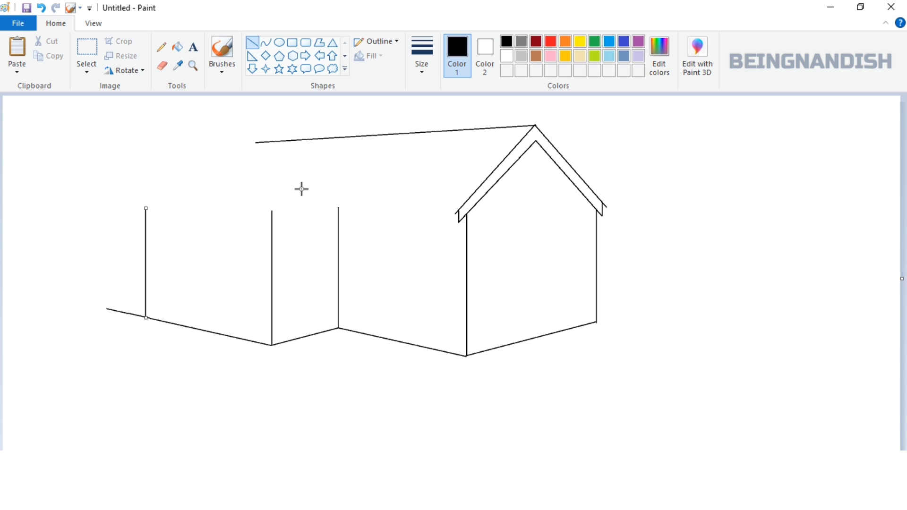
{"action": "mouse_move", "coordinate": [133, 219]}
{"action": "left_mouse_down"}
{"action": "mouse_move", "coordinate": [217, 158]}
{"action": "mouse_move", "coordinate": [208, 157]}
{"action": "mouse_move", "coordinate": [284, 218]}
{"action": "left_mouse_up"}
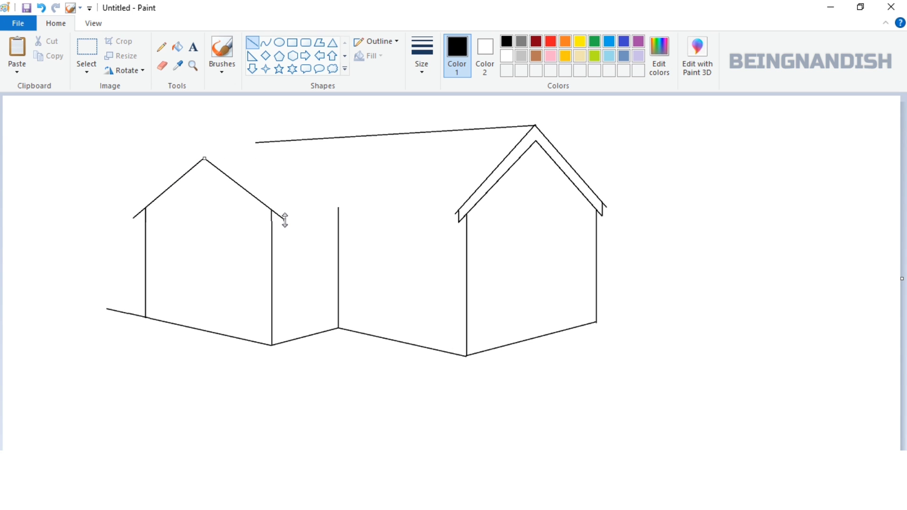
{"action": "left_click", "coordinate": [93, 24]}
{"action": "left_click", "coordinate": [16, 51]}
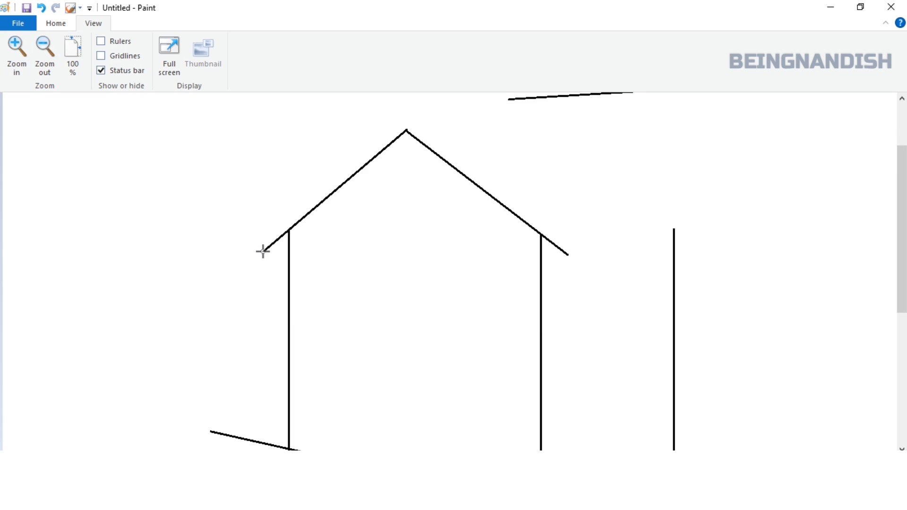
{"action": "mouse_move", "coordinate": [263, 251]}
{"action": "left_mouse_down"}
{"action": "mouse_move", "coordinate": [264, 230]}
{"action": "mouse_move", "coordinate": [403, 114]}
{"action": "mouse_move", "coordinate": [570, 239]}
{"action": "left_mouse_up"}
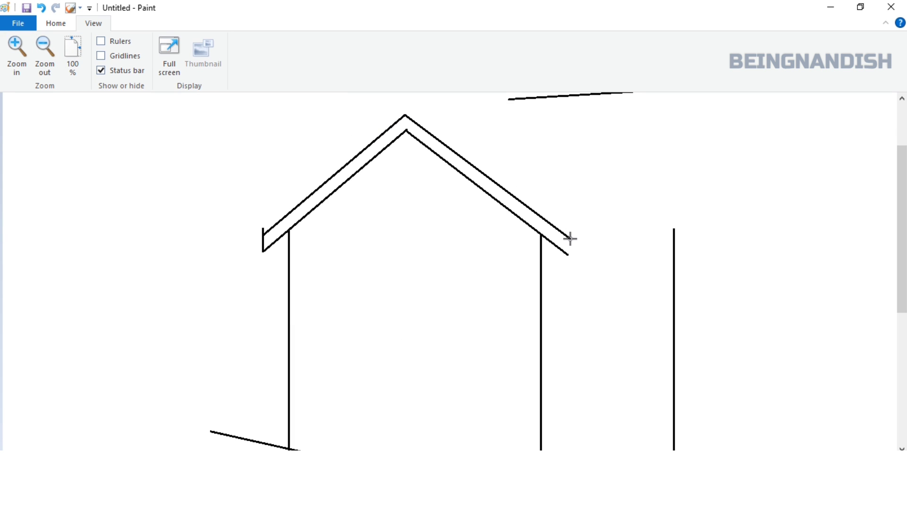
{"action": "left_click", "coordinate": [635, 235]}
- Draw a two-line ridge strip rightward from the left gable's peak, and join its end to the inner wall corner with a sloping line
{"action": "left_click", "coordinate": [56, 23]}
{"action": "scroll", "coordinate": [284, 189], "scroll_direction": "up", "scroll_amount": 2}
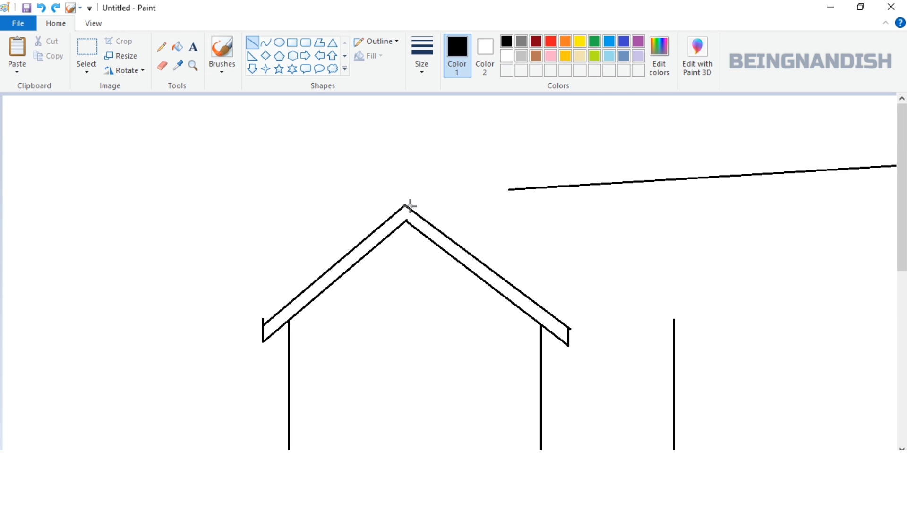
{"action": "left_click_drag", "start_coordinate": [405, 204], "coordinate": [648, 205]}
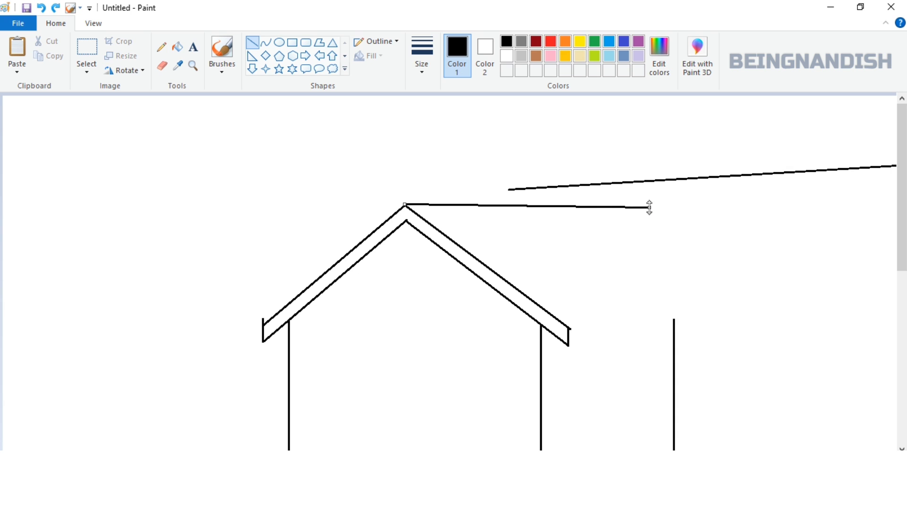
{"action": "key", "text": "ctrl+z"}
{"action": "left_click_drag", "start_coordinate": [407, 195], "coordinate": [632, 202]}
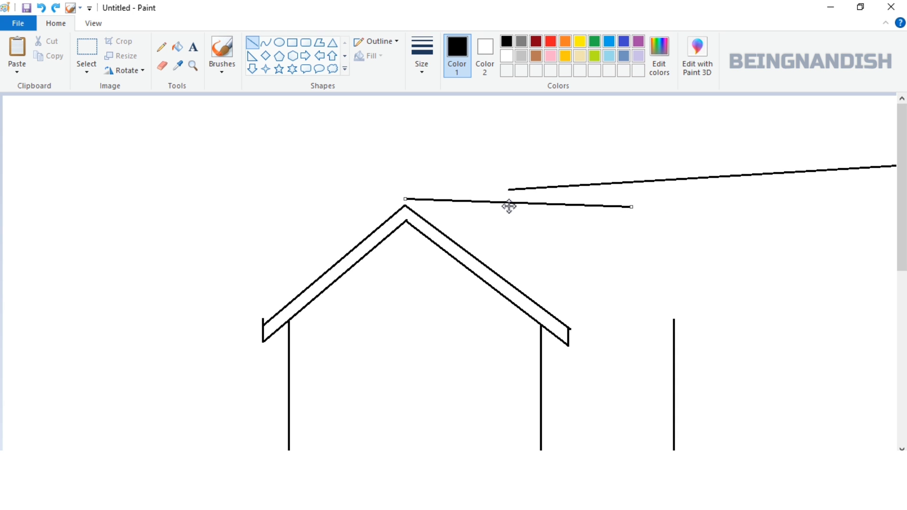
{"action": "left_click_drag", "start_coordinate": [405, 205], "coordinate": [634, 213]}
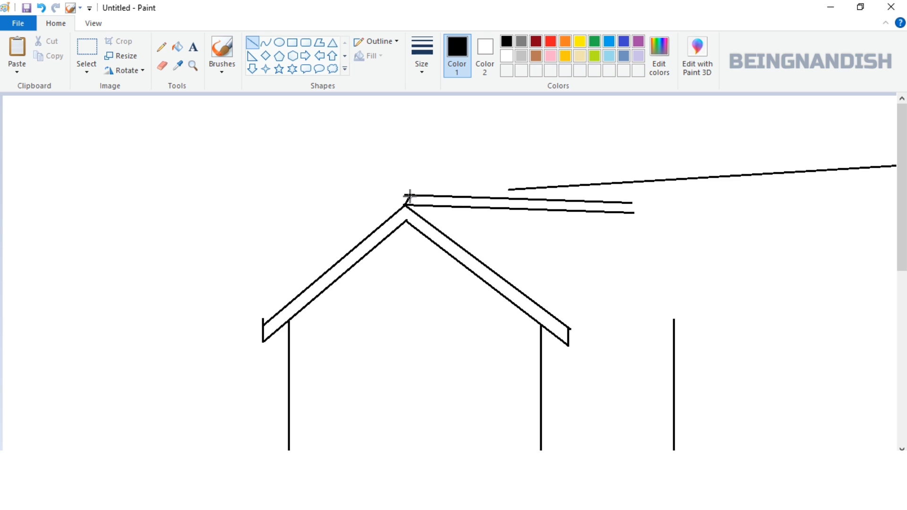
{"action": "left_click_drag", "start_coordinate": [633, 203], "coordinate": [674, 319]}
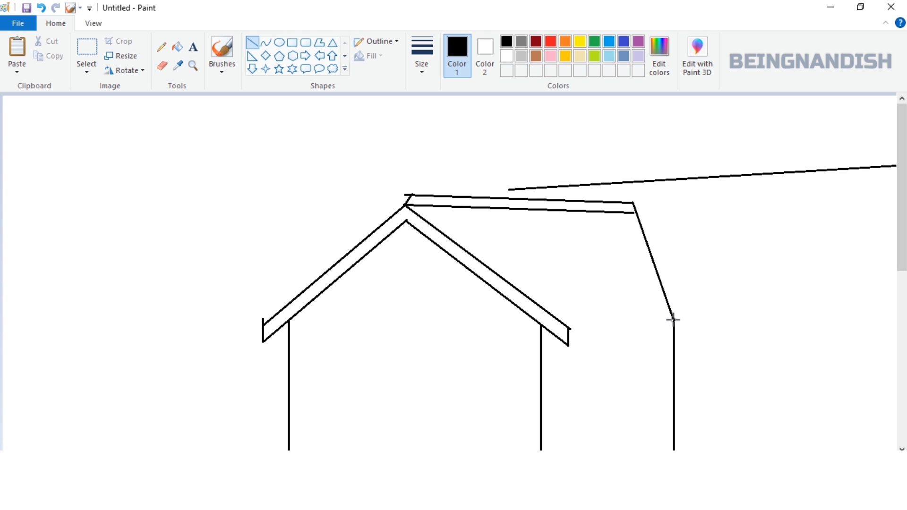
- Separate the long main ridge line from the right gable's peak with the Eraser and remove it by filling it with white
{"action": "left_click", "coordinate": [93, 23]}
{"action": "left_click", "coordinate": [72, 49]}
{"action": "left_click", "coordinate": [17, 52]}
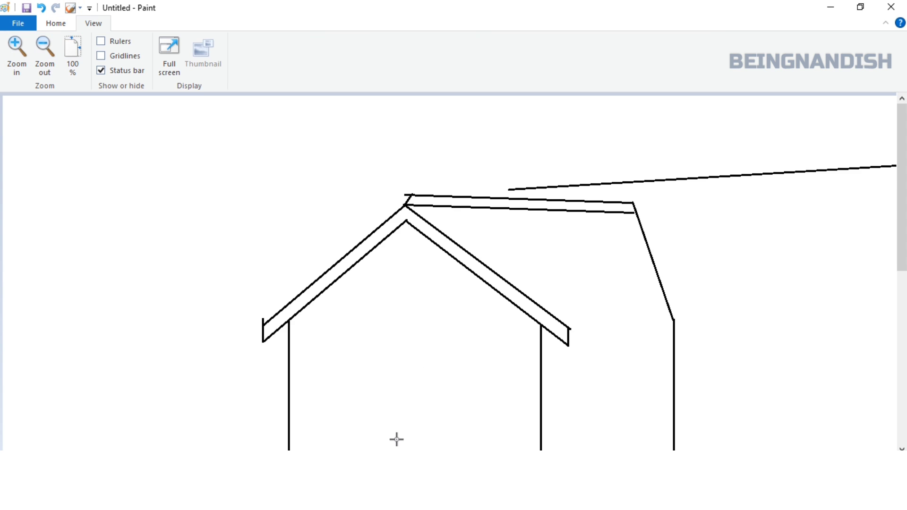
{"action": "left_click_drag", "start_coordinate": [397, 456], "coordinate": [544, 456]}
{"action": "left_click", "coordinate": [58, 24]}
{"action": "left_click", "coordinate": [161, 66]}
{"action": "left_click", "coordinate": [764, 155]}
{"action": "left_click", "coordinate": [177, 46]}
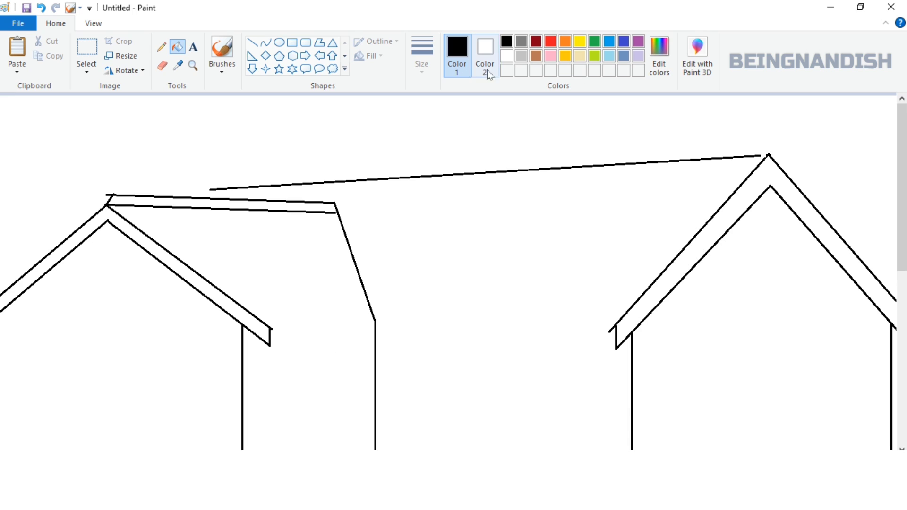
{"action": "left_click", "coordinate": [507, 55]}
{"action": "left_click", "coordinate": [355, 180]}
- Draw a new main ridge as two nearly parallel black lines from the left wing's ridge to the right gable's peak
{"action": "left_click", "coordinate": [252, 42]}
{"action": "left_click", "coordinate": [507, 42]}
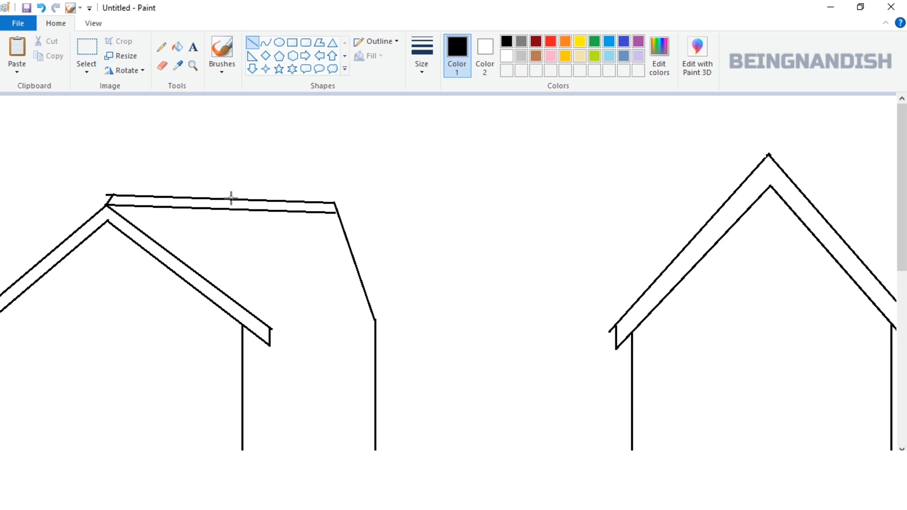
{"action": "left_click_drag", "start_coordinate": [231, 198], "coordinate": [770, 148]}
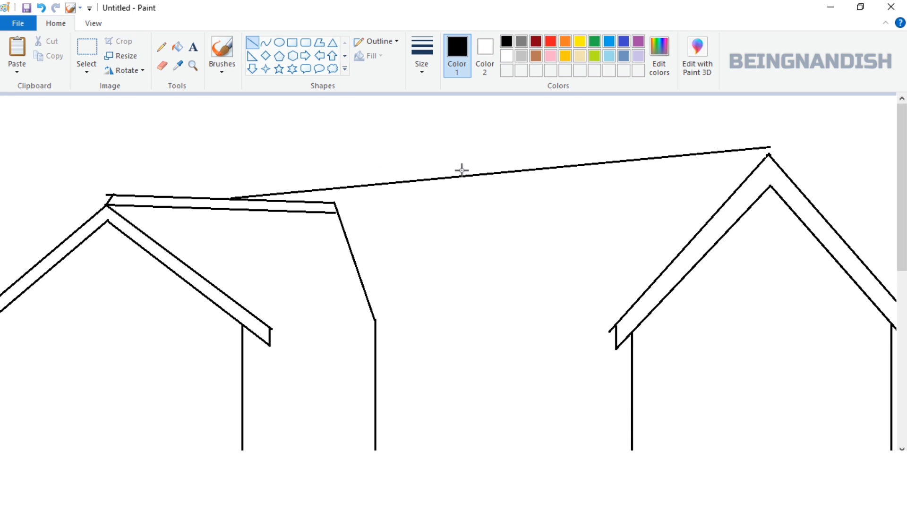
{"action": "left_click_drag", "start_coordinate": [268, 200], "coordinate": [767, 156]}
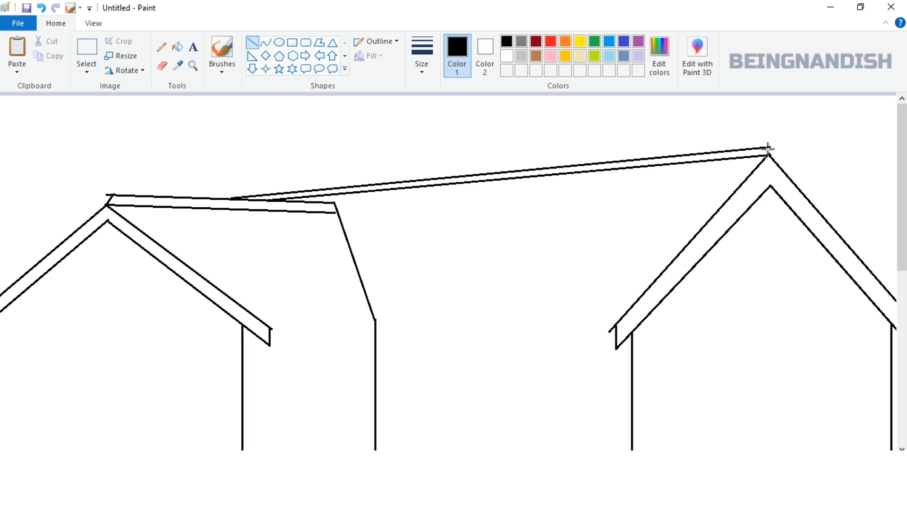
- Erase the overshooting line ends at the ridges, the eaves and the far-left end of the base line
{"action": "left_click", "coordinate": [162, 66]}
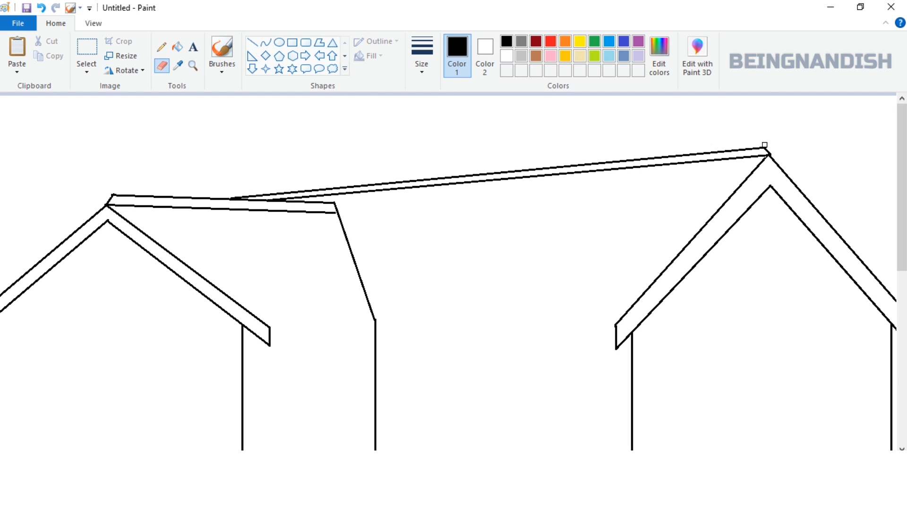
{"action": "scroll", "coordinate": [500, 407], "scroll_direction": "down", "scroll_amount": 2}
{"action": "scroll", "coordinate": [501, 407], "scroll_direction": "right", "scroll_amount": 4}
{"action": "scroll", "coordinate": [589, 417], "scroll_direction": "down", "scroll_amount": 4}
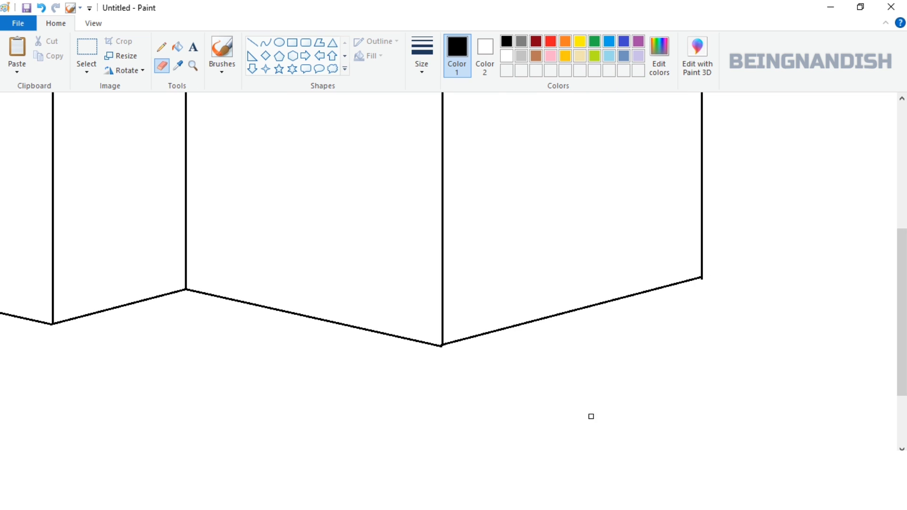
{"action": "scroll", "coordinate": [328, 340], "scroll_direction": "left", "scroll_amount": 10}
{"action": "scroll", "coordinate": [233, 355], "scroll_direction": "up", "scroll_amount": 2}
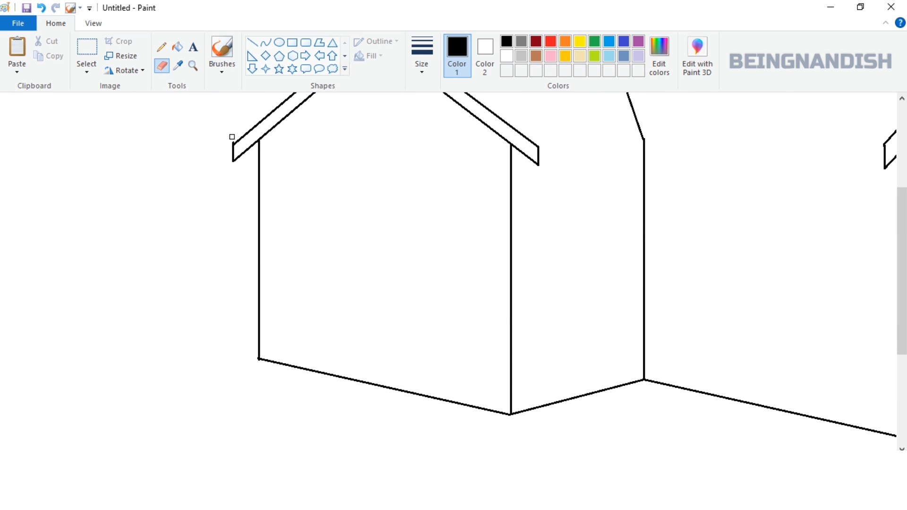
{"action": "scroll", "coordinate": [422, 288], "scroll_direction": "up", "scroll_amount": 4}
{"action": "scroll", "coordinate": [354, 378], "scroll_direction": "right", "scroll_amount": 9}
- Draw double-line eaves boards from the right gable and the left gable to the inner wall corner
{"action": "left_click", "coordinate": [252, 42]}
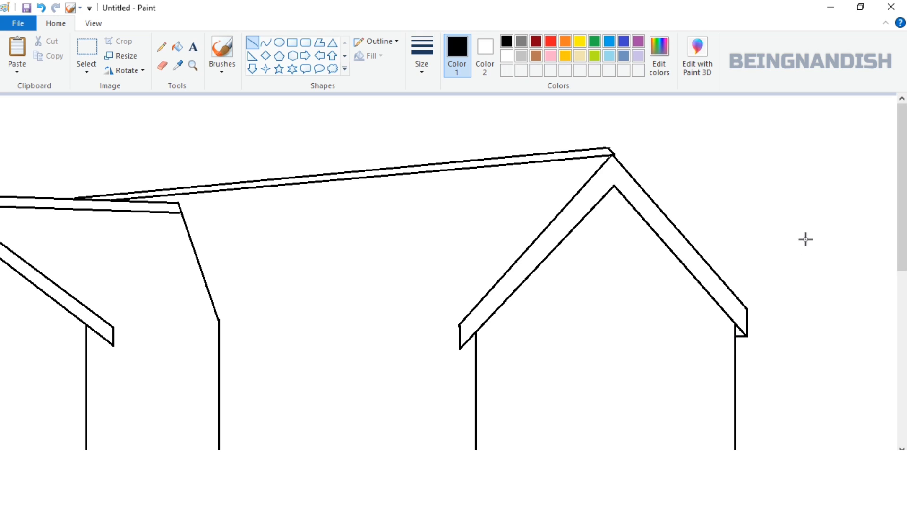
{"action": "scroll", "coordinate": [510, 340], "scroll_direction": "left", "scroll_amount": 1}
{"action": "left_click_drag", "start_coordinate": [524, 325], "coordinate": [283, 320]}
{"action": "mouse_move", "coordinate": [525, 347]}
{"action": "left_mouse_down"}
{"action": "mouse_move", "coordinate": [284, 339]}
{"action": "mouse_move", "coordinate": [525, 348]}
{"action": "left_mouse_up"}
{"action": "left_click_drag", "start_coordinate": [178, 326], "coordinate": [282, 321]}
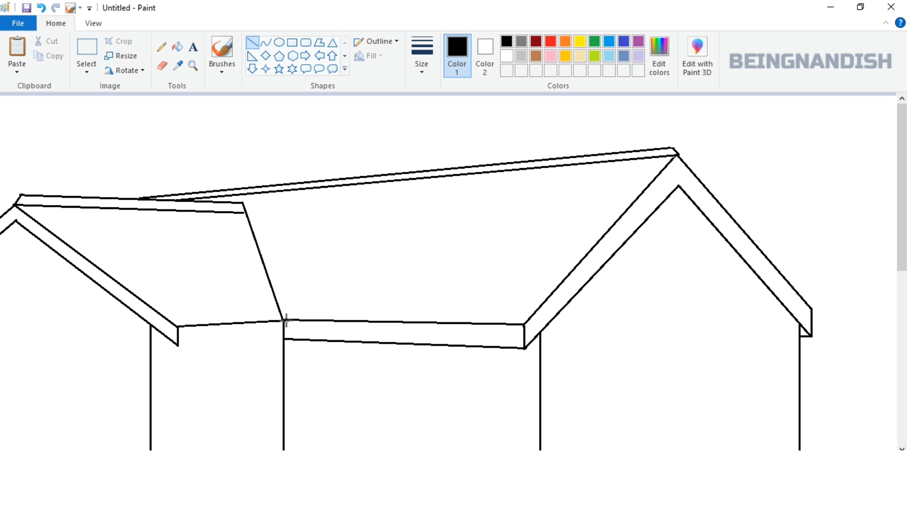
{"action": "left_click_drag", "start_coordinate": [178, 346], "coordinate": [284, 339]}
- Draw the outline of a low entrance step at the base of the inner wall corner, trying a top front edge and undoing it
{"action": "scroll", "coordinate": [316, 282], "scroll_direction": "down", "scroll_amount": 2}
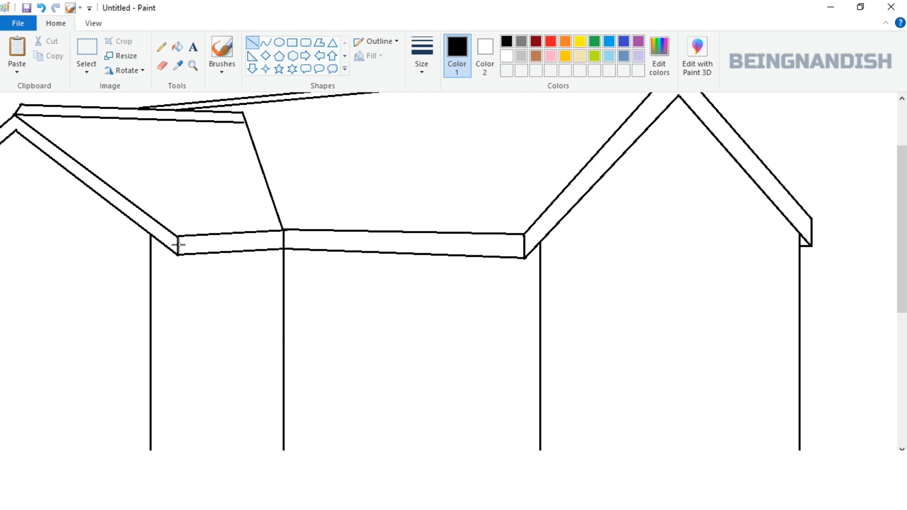
{"action": "left_click", "coordinate": [93, 24]}
{"action": "left_click", "coordinate": [44, 55]}
{"action": "left_click", "coordinate": [17, 56]}
{"action": "scroll", "coordinate": [448, 306], "scroll_direction": "down", "scroll_amount": 3}
{"action": "left_click_drag", "start_coordinate": [355, 456], "coordinate": [456, 456]}
{"action": "left_click", "coordinate": [62, 23]}
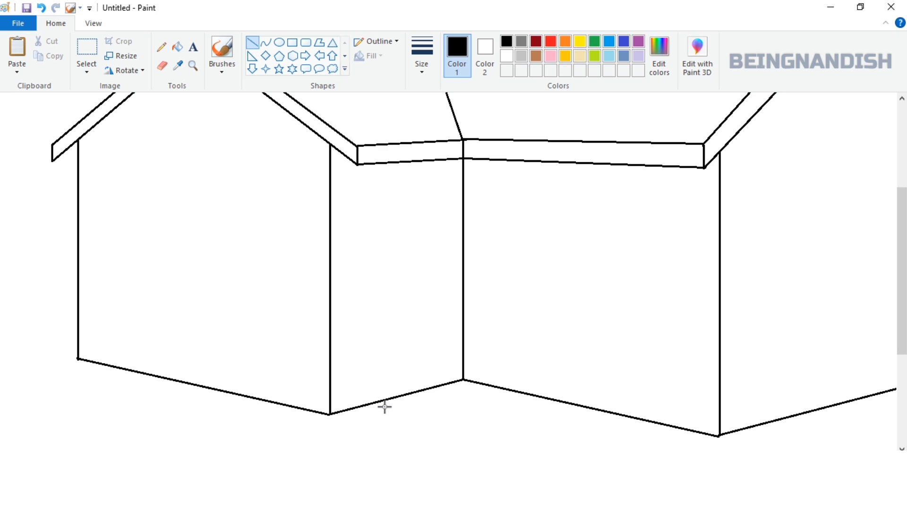
{"action": "mouse_move", "coordinate": [373, 391]}
{"action": "left_mouse_down"}
{"action": "mouse_move", "coordinate": [385, 375]}
{"action": "mouse_move", "coordinate": [372, 385]}
{"action": "mouse_move", "coordinate": [410, 396]}
{"action": "mouse_move", "coordinate": [405, 413]}
{"action": "mouse_move", "coordinate": [406, 399]}
{"action": "mouse_move", "coordinate": [493, 388]}
{"action": "mouse_move", "coordinate": [493, 372]}
{"action": "left_mouse_up"}
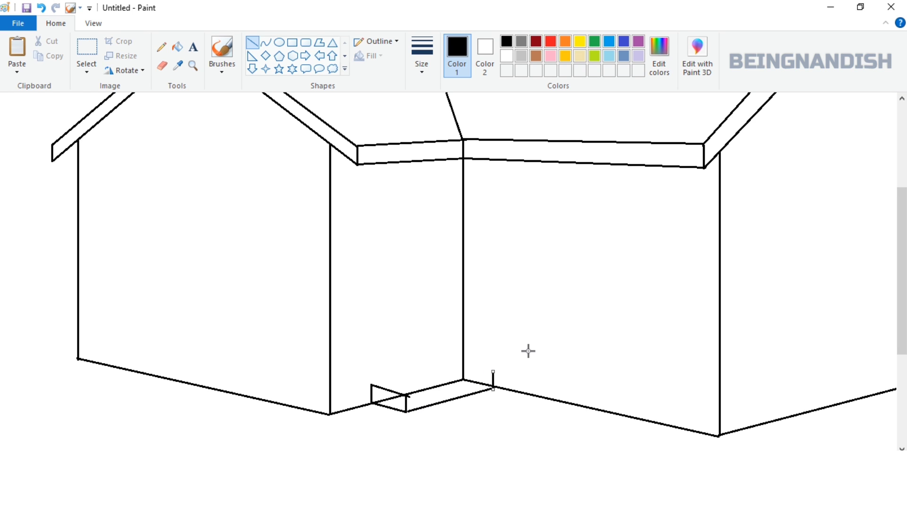
{"action": "left_click_drag", "start_coordinate": [406, 396], "coordinate": [493, 373]}
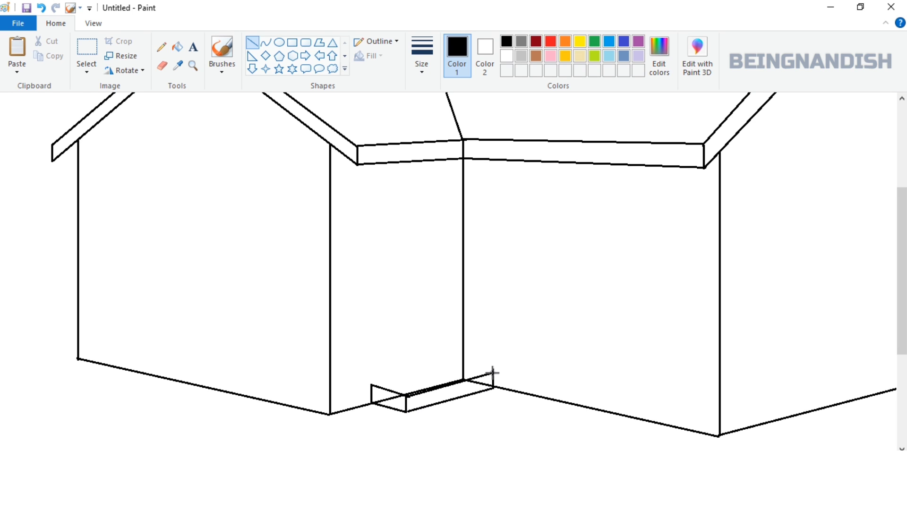
{"action": "key", "text": "ctrl+z"}
- Erase the base line running through the entrance step and redraw the step's top front edge
{"action": "left_click", "coordinate": [162, 66]}
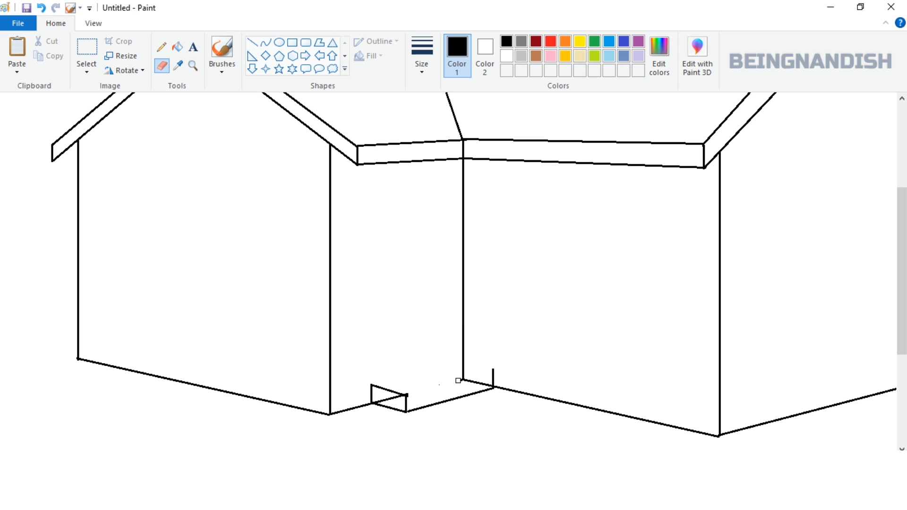
{"action": "left_click", "coordinate": [252, 42]}
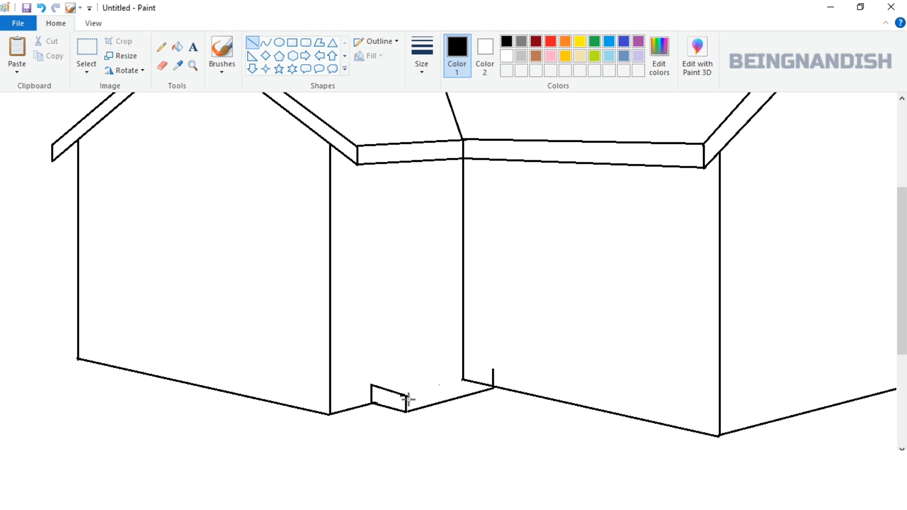
{"action": "mouse_move", "coordinate": [406, 397]}
{"action": "left_mouse_down"}
{"action": "mouse_move", "coordinate": [493, 372]}
{"action": "mouse_move", "coordinate": [406, 395]}
{"action": "left_mouse_up"}
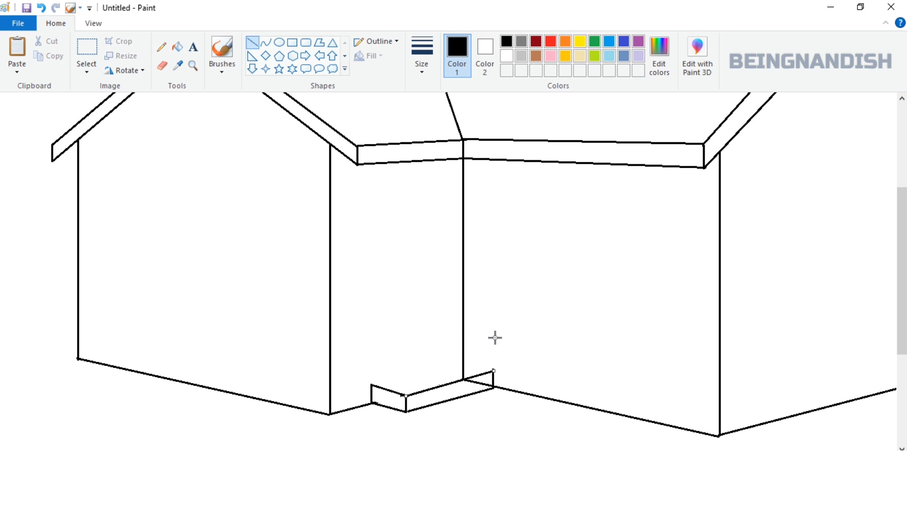
- Complete the entrance step's top surface with its back edges and erase the wall corner line showing through it
{"action": "left_click_drag", "start_coordinate": [372, 385], "coordinate": [464, 359]}
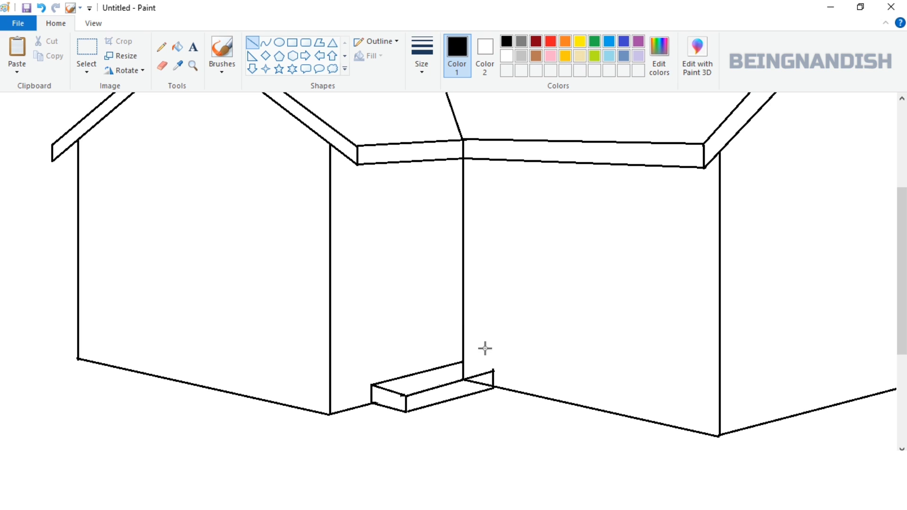
{"action": "key", "text": "ctrl+z"}
{"action": "mouse_move", "coordinate": [372, 385]}
{"action": "left_mouse_down"}
{"action": "mouse_move", "coordinate": [464, 363]}
{"action": "mouse_move", "coordinate": [493, 371]}
{"action": "left_mouse_up"}
{"action": "left_click", "coordinate": [162, 66]}
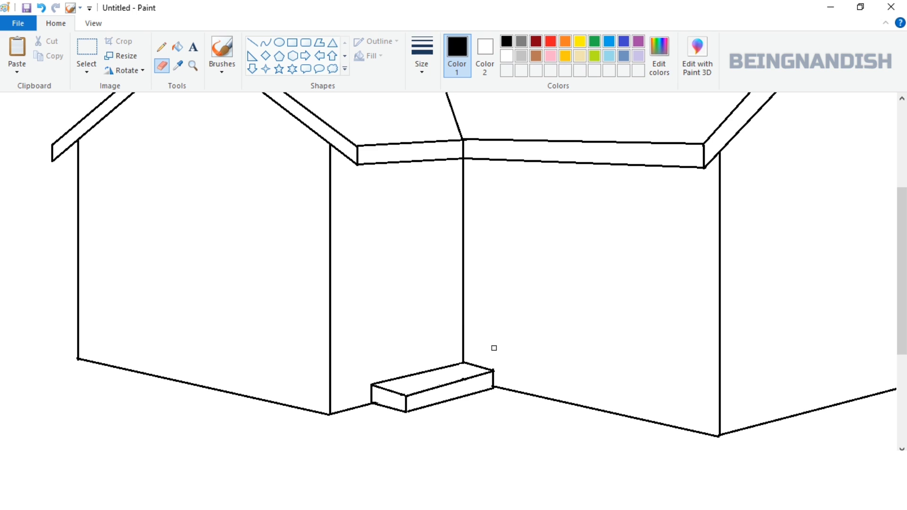
- Draw a framed double-leaf door in perspective above the entrance step, with a vertical line separating the two leaves
{"action": "left_click", "coordinate": [252, 42]}
{"action": "mouse_move", "coordinate": [373, 382]}
{"action": "left_mouse_down"}
{"action": "mouse_move", "coordinate": [374, 206]}
{"action": "mouse_move", "coordinate": [463, 194]}
{"action": "left_mouse_up"}
{"action": "mouse_move", "coordinate": [384, 381]}
{"action": "left_mouse_down"}
{"action": "mouse_move", "coordinate": [384, 227]}
{"action": "mouse_move", "coordinate": [462, 203]}
{"action": "mouse_move", "coordinate": [456, 208]}
{"action": "left_mouse_up"}
{"action": "mouse_move", "coordinate": [456, 208]}
{"action": "left_mouse_down"}
{"action": "mouse_move", "coordinate": [456, 330]}
{"action": "mouse_move", "coordinate": [479, 362]}
{"action": "left_mouse_up"}
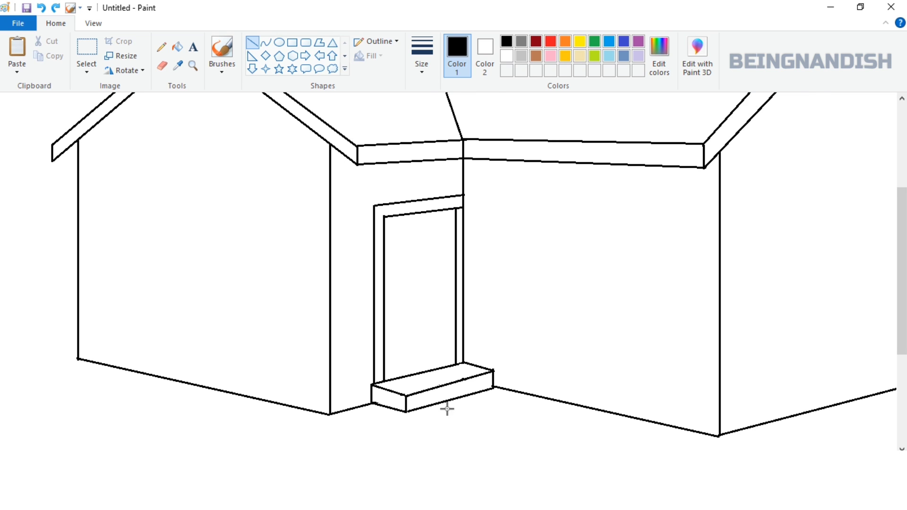
{"action": "scroll", "coordinate": [425, 331], "scroll_direction": "right", "scroll_amount": 3}
{"action": "left_click_drag", "start_coordinate": [269, 213], "coordinate": [284, 370]}
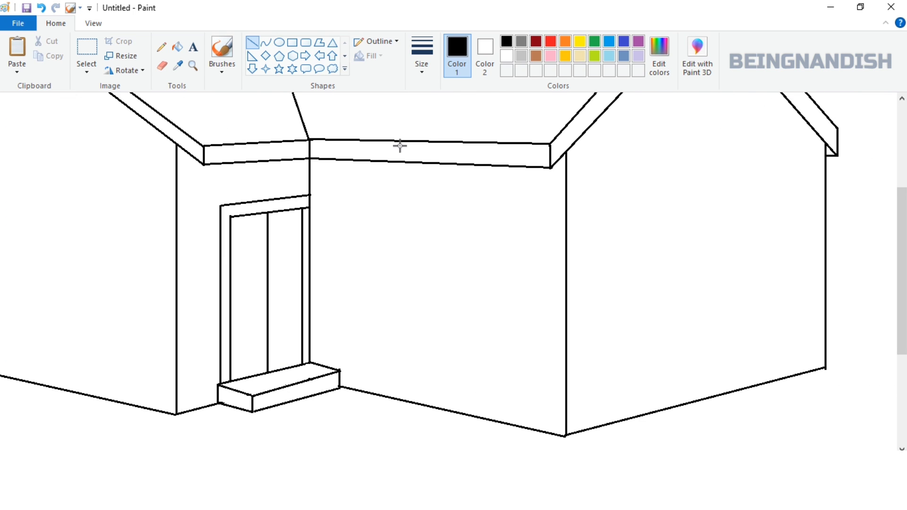
- Draw a perspective window on the wall beside the door, with inner frame lines and a double vertical centre bar
{"action": "mouse_move", "coordinate": [369, 208]}
{"action": "left_mouse_down"}
{"action": "mouse_move", "coordinate": [368, 283]}
{"action": "mouse_move", "coordinate": [470, 297]}
{"action": "mouse_move", "coordinate": [470, 220]}
{"action": "left_mouse_up"}
{"action": "mouse_move", "coordinate": [368, 208]}
{"action": "left_mouse_down"}
{"action": "mouse_move", "coordinate": [462, 204]}
{"action": "mouse_move", "coordinate": [470, 213]}
{"action": "left_mouse_up"}
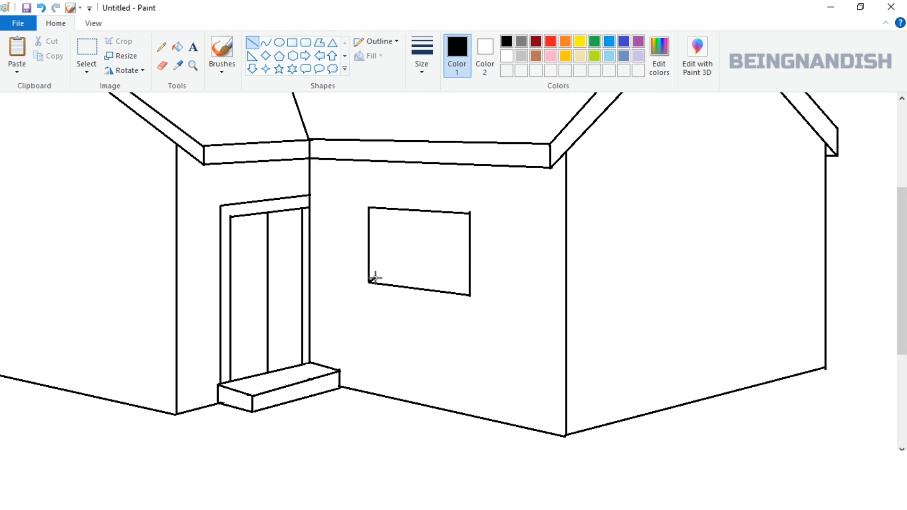
{"action": "left_click_drag", "start_coordinate": [374, 278], "coordinate": [470, 289]}
{"action": "mouse_move", "coordinate": [375, 279]}
{"action": "left_mouse_down"}
{"action": "mouse_move", "coordinate": [385, 224]}
{"action": "mouse_move", "coordinate": [374, 209]}
{"action": "mouse_move", "coordinate": [418, 282]}
{"action": "left_mouse_up"}
{"action": "left_click_drag", "start_coordinate": [421, 212], "coordinate": [420, 284]}
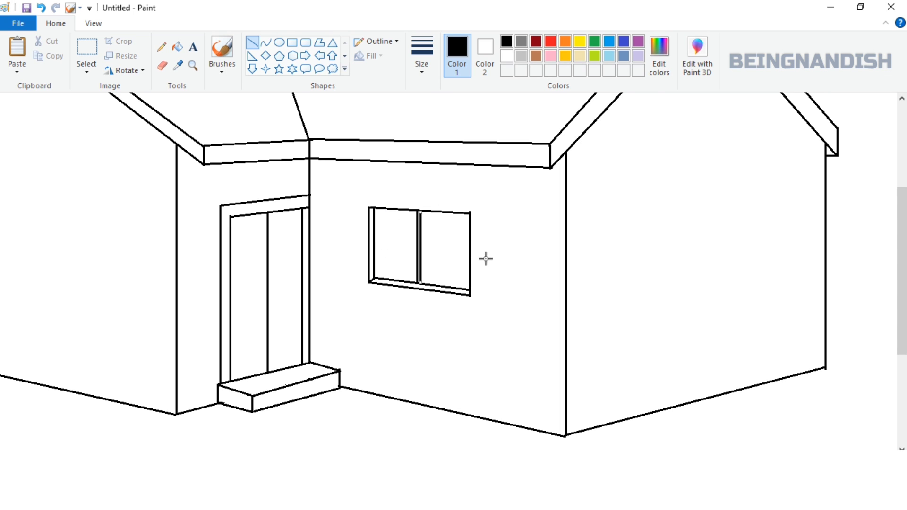
- Move the new window slightly down and to the right on its wall
{"action": "left_click", "coordinate": [86, 50]}
{"action": "left_click_drag", "start_coordinate": [366, 204], "coordinate": [482, 311]}
{"action": "left_click_drag", "start_coordinate": [457, 267], "coordinate": [462, 282]}
{"action": "left_click", "coordinate": [162, 66]}
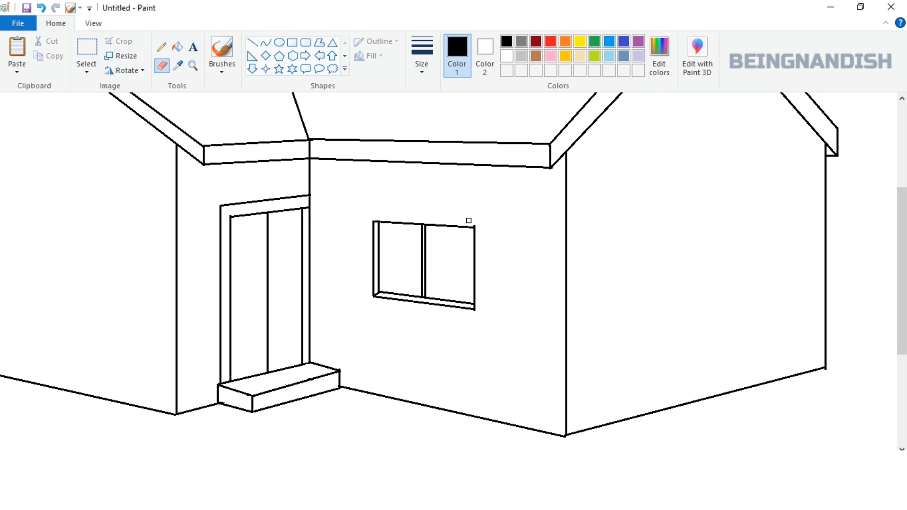
- Copy the window and place the duplicate in the middle of the left gable wall
{"action": "scroll", "coordinate": [506, 208], "scroll_direction": "left", "scroll_amount": 3}
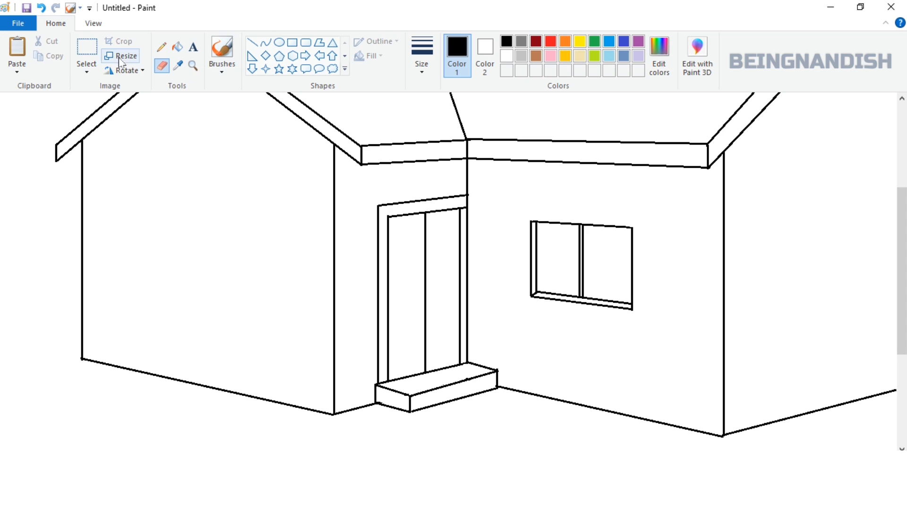
{"action": "left_click", "coordinate": [87, 50]}
{"action": "left_click_drag", "start_coordinate": [519, 211], "coordinate": [648, 330]}
{"action": "key", "text": "ctrl+c"}
{"action": "key", "text": "ctrl+v"}
{"action": "mouse_move", "coordinate": [78, 146]}
{"action": "left_mouse_down"}
{"action": "mouse_move", "coordinate": [203, 239]}
{"action": "mouse_move", "coordinate": [218, 241]}
{"action": "left_mouse_up"}
{"action": "left_click", "coordinate": [357, 186]}
- Draw a dividing line lengthwise along the eaves boards on both sides of the inner wall corner
{"action": "scroll", "coordinate": [376, 373], "scroll_direction": "up", "scroll_amount": 3}
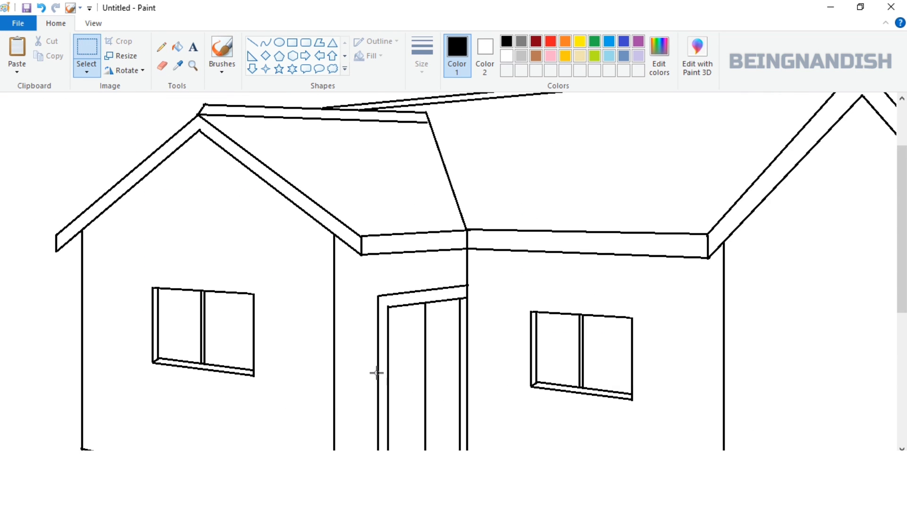
{"action": "left_click", "coordinate": [252, 44]}
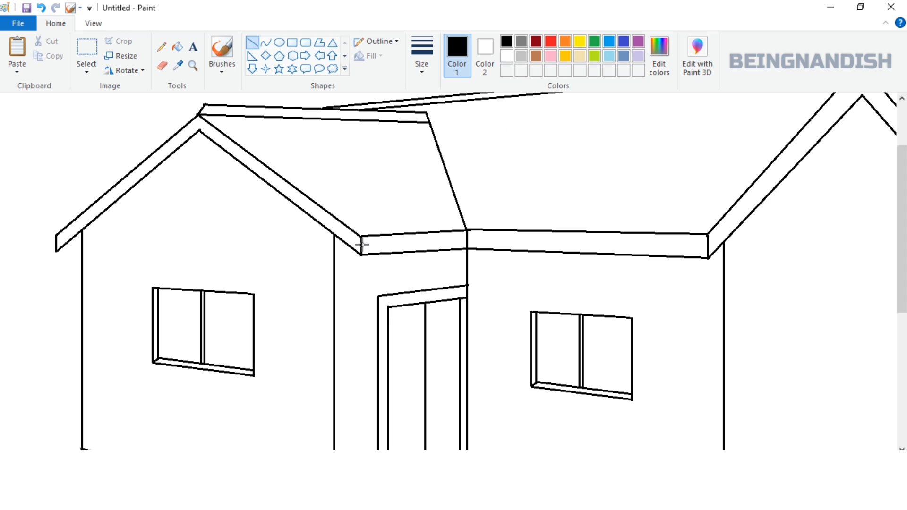
{"action": "left_click_drag", "start_coordinate": [362, 244], "coordinate": [708, 246]}
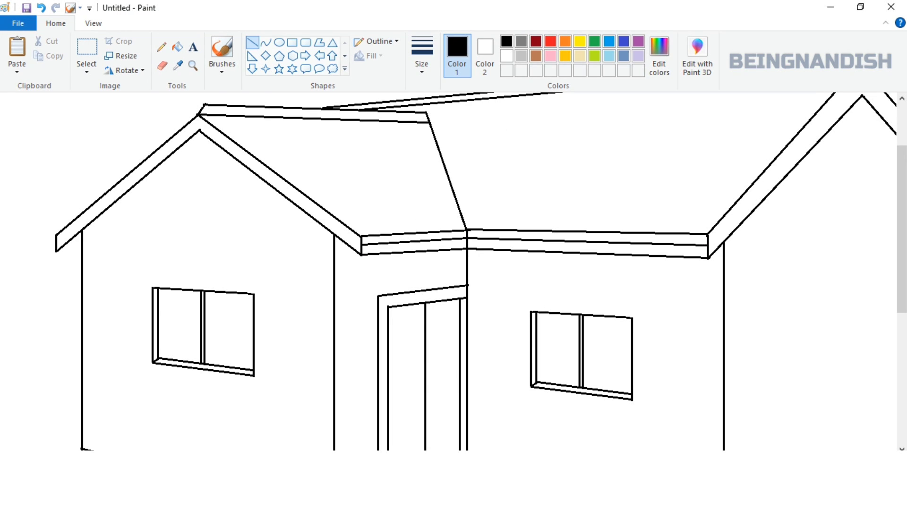
- Draw a two-pane window on the right gable wall following its perspective, with inner frame lines and a centre bar
{"action": "scroll", "coordinate": [573, 448], "scroll_direction": "right", "scroll_amount": 5}
{"action": "left_click", "coordinate": [94, 23]}
{"action": "left_click", "coordinate": [45, 54]}
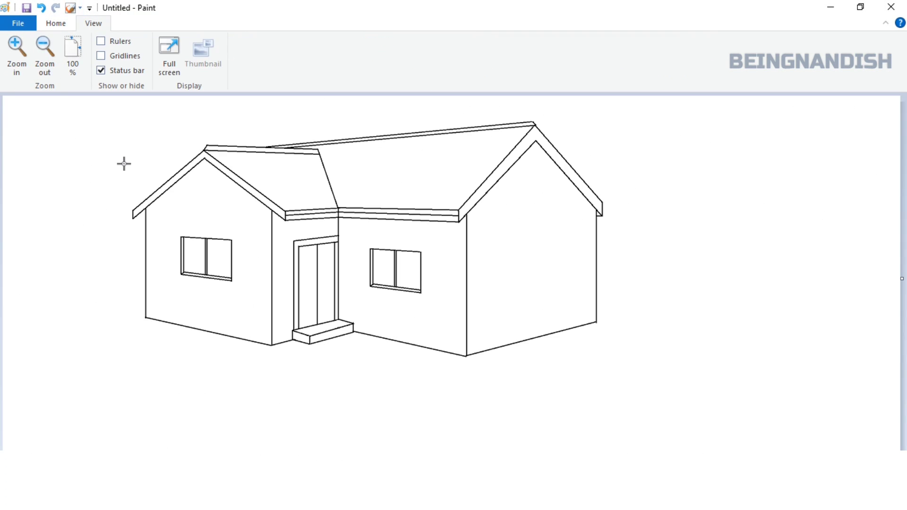
{"action": "left_click", "coordinate": [16, 54]}
{"action": "scroll", "coordinate": [358, 343], "scroll_direction": "down", "scroll_amount": 3}
{"action": "left_click_drag", "start_coordinate": [359, 454], "coordinate": [573, 454]}
{"action": "scroll", "coordinate": [660, 231], "scroll_direction": "down", "scroll_amount": 3}
{"action": "mouse_move", "coordinate": [585, 221]}
{"action": "left_mouse_down"}
{"action": "mouse_move", "coordinate": [590, 269]}
{"action": "mouse_move", "coordinate": [581, 263]}
{"action": "mouse_move", "coordinate": [593, 293]}
{"action": "mouse_move", "coordinate": [693, 277]}
{"action": "mouse_move", "coordinate": [642, 292]}
{"action": "mouse_move", "coordinate": [689, 279]}
{"action": "mouse_move", "coordinate": [690, 211]}
{"action": "left_mouse_up"}
{"action": "mouse_move", "coordinate": [585, 222]}
{"action": "left_mouse_down"}
{"action": "mouse_move", "coordinate": [688, 207]}
{"action": "mouse_move", "coordinate": [693, 274]}
{"action": "mouse_move", "coordinate": [585, 293]}
{"action": "left_mouse_up"}
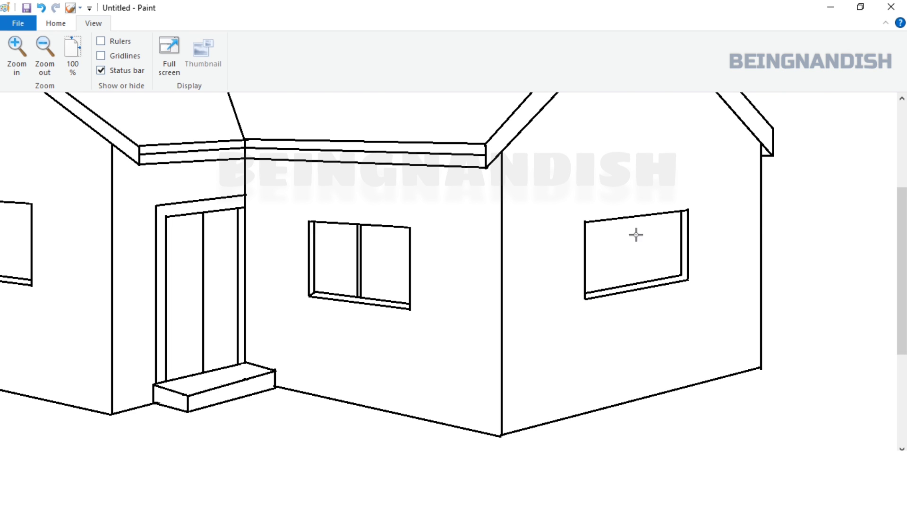
{"action": "left_click_drag", "start_coordinate": [633, 217], "coordinate": [658, 282]}
- Select the whole house and move it towards the middle of the canvas
{"action": "left_click", "coordinate": [48, 50]}
{"action": "left_click", "coordinate": [56, 23]}
{"action": "left_click", "coordinate": [87, 48]}
{"action": "left_click_drag", "start_coordinate": [121, 115], "coordinate": [616, 383]}
{"action": "left_click_drag", "start_coordinate": [515, 265], "coordinate": [604, 304]}
- Draw thin horizontal horizon lines from both outer walls of the house to the canvas edges, using the thinnest line size
{"action": "left_click", "coordinate": [252, 43]}
{"action": "left_click", "coordinate": [421, 54]}
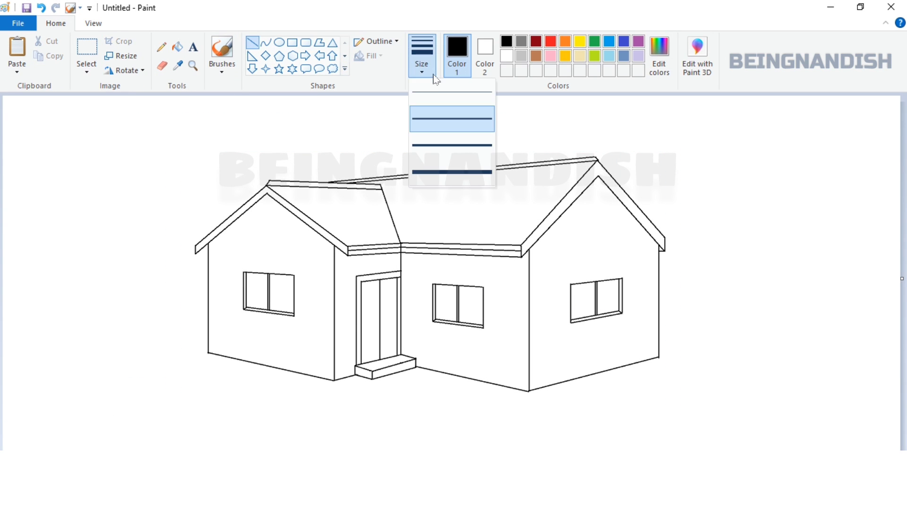
{"action": "left_click", "coordinate": [422, 83]}
{"action": "left_click_drag", "start_coordinate": [658, 292], "coordinate": [901, 292]}
{"action": "key", "text": "Up"}
{"action": "key", "text": "Up"}
{"action": "key", "text": "Up"}
{"action": "key", "text": "Up"}
{"action": "key", "text": "Up"}
{"action": "key", "text": "Up"}
{"action": "key", "text": "Up"}
{"action": "key", "text": "Up"}
{"action": "key", "text": "Up"}
{"action": "key", "text": "Up"}
{"action": "key", "text": "Up"}
{"action": "key", "text": "Up"}
{"action": "key", "text": "Up"}
{"action": "key", "text": "Up"}
{"action": "key", "text": "Up"}
{"action": "key", "text": "Up"}
{"action": "key", "text": "Up"}
{"action": "key", "text": "Up"}
{"action": "key", "text": "Up"}
{"action": "key", "text": "Up"}
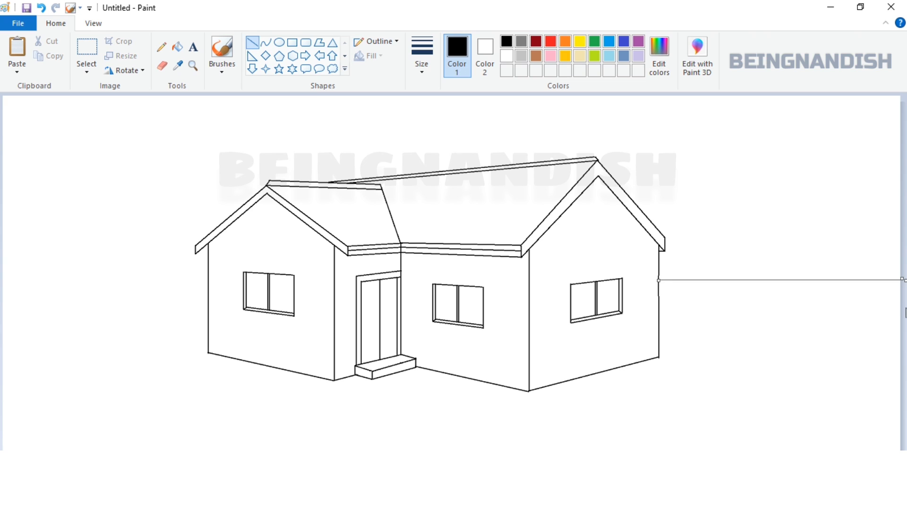
{"action": "left_click", "coordinate": [553, 354]}
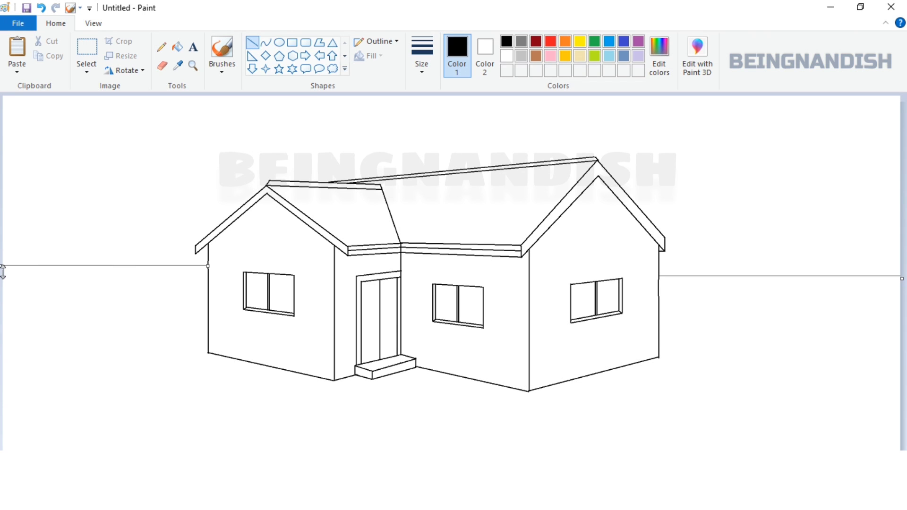
- Mix a dark olive green and fill the ground around the house with it
{"action": "left_click", "coordinate": [594, 56]}
{"action": "left_click", "coordinate": [660, 58]}
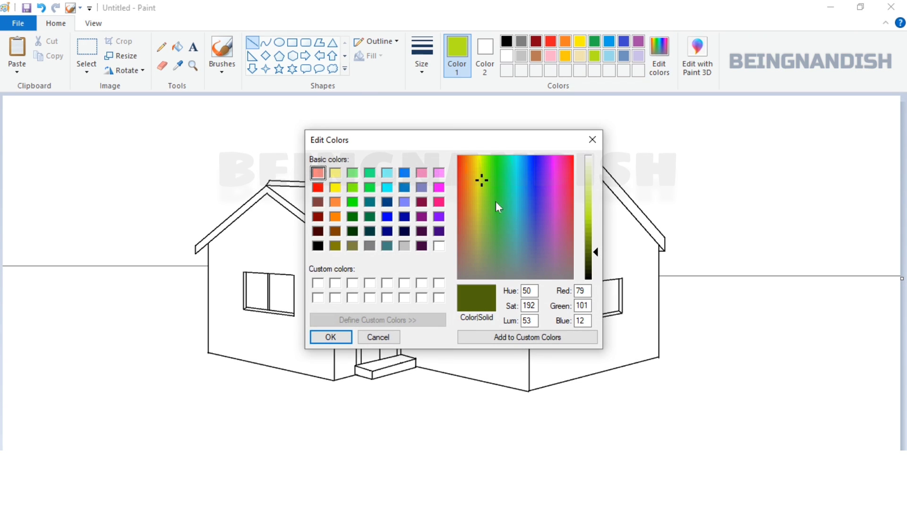
{"action": "left_click", "coordinate": [330, 337]}
{"action": "left_click", "coordinate": [178, 46]}
{"action": "left_click", "coordinate": [166, 307]}
- Try a darker green fill on the ground and undo it
{"action": "left_click", "coordinate": [660, 57]}
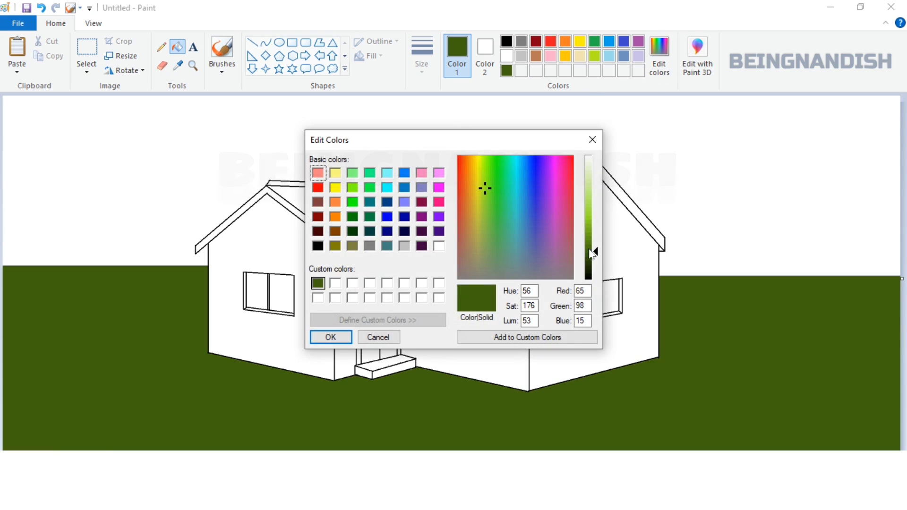
{"action": "left_click", "coordinate": [590, 258]}
{"action": "left_click", "coordinate": [527, 337]}
{"action": "left_click", "coordinate": [332, 337]}
{"action": "left_click", "coordinate": [338, 403]}
{"action": "key", "text": "ctrl+z"}
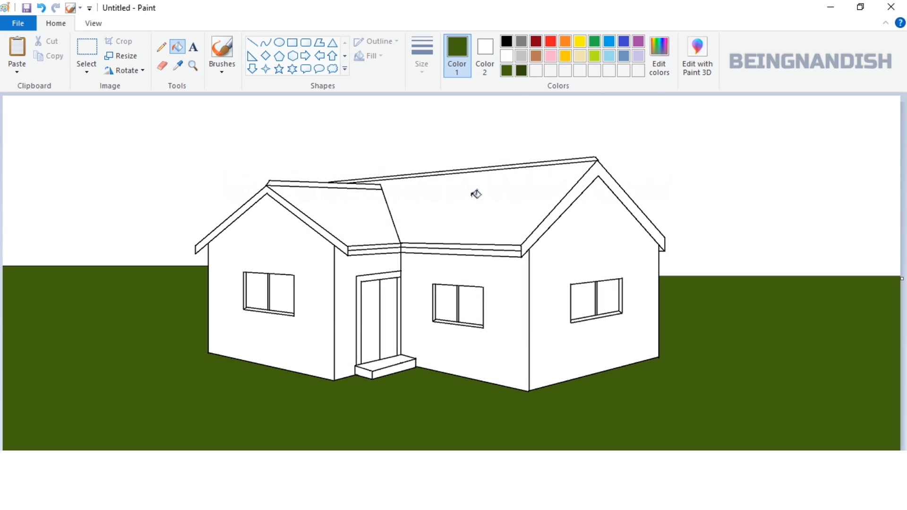
- Outline a wedge-shaped ground shadow beside the house's far-left wall and fill it with a custom near-black green
{"action": "left_click", "coordinate": [659, 58]}
{"action": "left_click", "coordinate": [594, 265]}
{"action": "left_click", "coordinate": [527, 337]}
{"action": "left_click", "coordinate": [332, 337]}
{"action": "left_click", "coordinate": [93, 23]}
{"action": "left_click", "coordinate": [18, 43]}
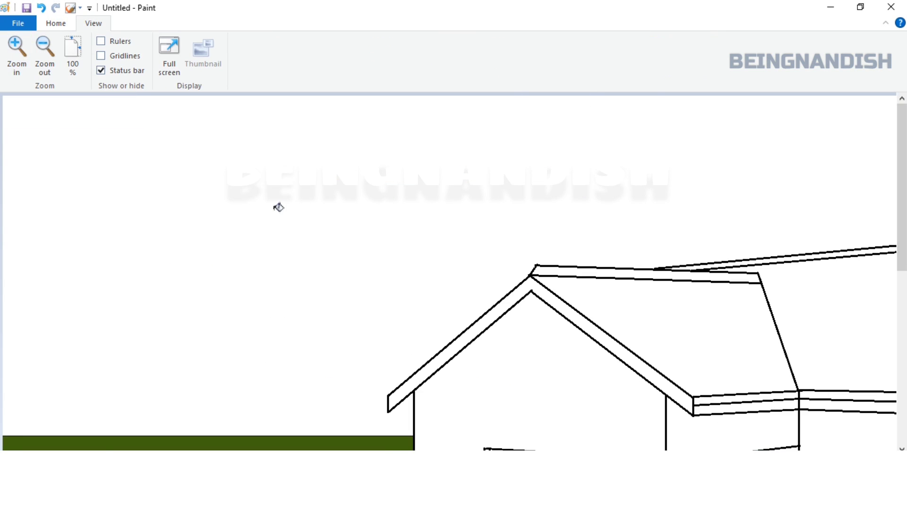
{"action": "scroll", "coordinate": [278, 204], "scroll_direction": "down", "scroll_amount": 5}
{"action": "left_click", "coordinate": [56, 23]}
{"action": "left_click", "coordinate": [253, 42]}
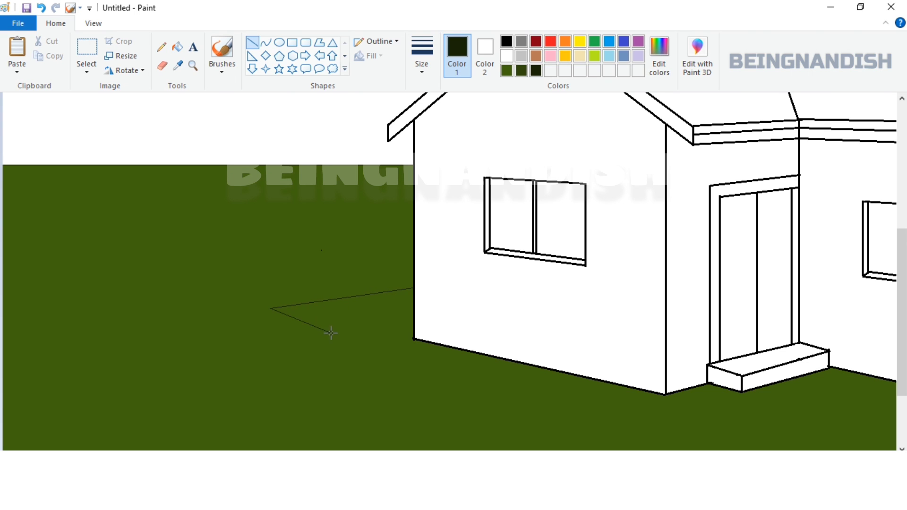
{"action": "left_click", "coordinate": [177, 47]}
{"action": "left_click", "coordinate": [354, 313]}
- Fill the sky with a pale blue mixed as red 183, green 228, blue 240
{"action": "left_click", "coordinate": [94, 23]}
{"action": "left_click", "coordinate": [44, 45]}
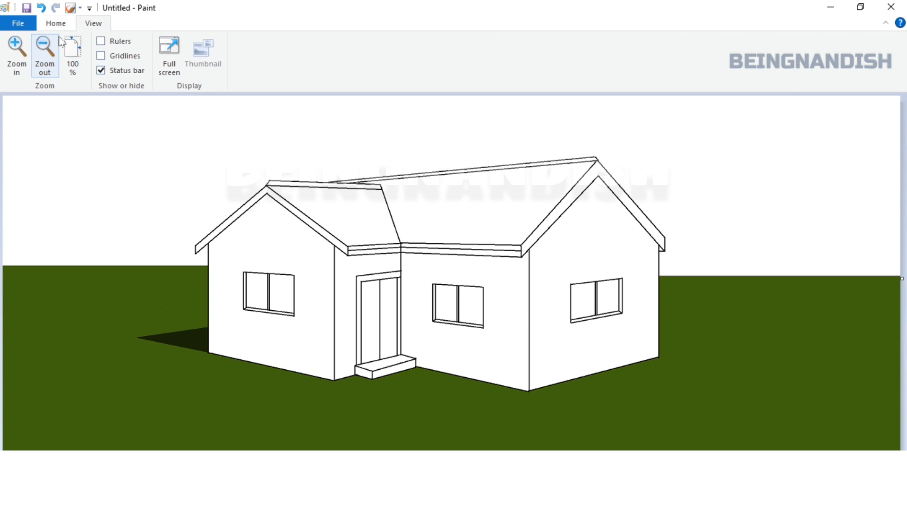
{"action": "left_click", "coordinate": [56, 23]}
{"action": "left_click", "coordinate": [609, 56]}
{"action": "left_click", "coordinate": [534, 128]}
{"action": "left_click", "coordinate": [657, 57]}
{"action": "mouse_move", "coordinate": [596, 186]}
{"action": "left_mouse_down"}
{"action": "mouse_move", "coordinate": [595, 169]}
{"action": "mouse_move", "coordinate": [595, 177]}
{"action": "left_mouse_up"}
{"action": "left_click", "coordinate": [528, 337]}
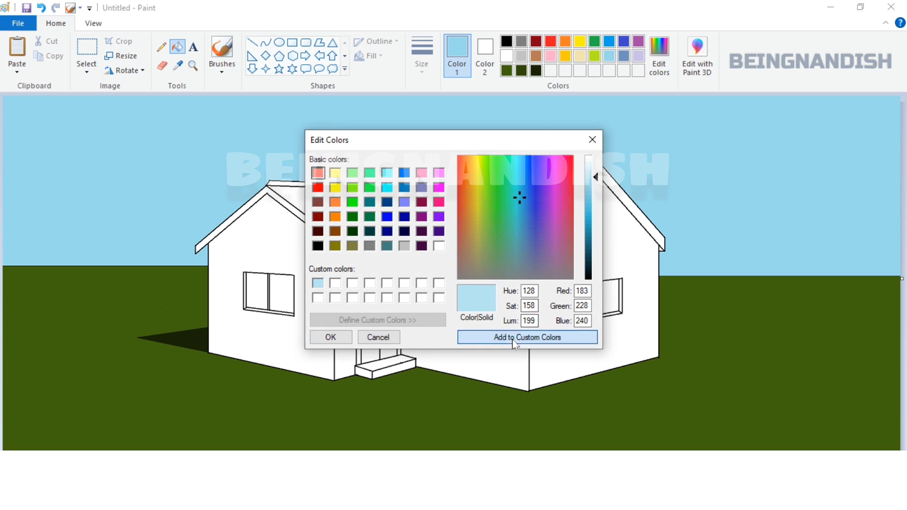
{"action": "left_click", "coordinate": [332, 337]}
{"action": "left_click", "coordinate": [352, 133]}
- Mix an ochre colour and fill all four house walls with it
{"action": "double_click", "coordinate": [536, 55]}
{"action": "left_click", "coordinate": [466, 208]}
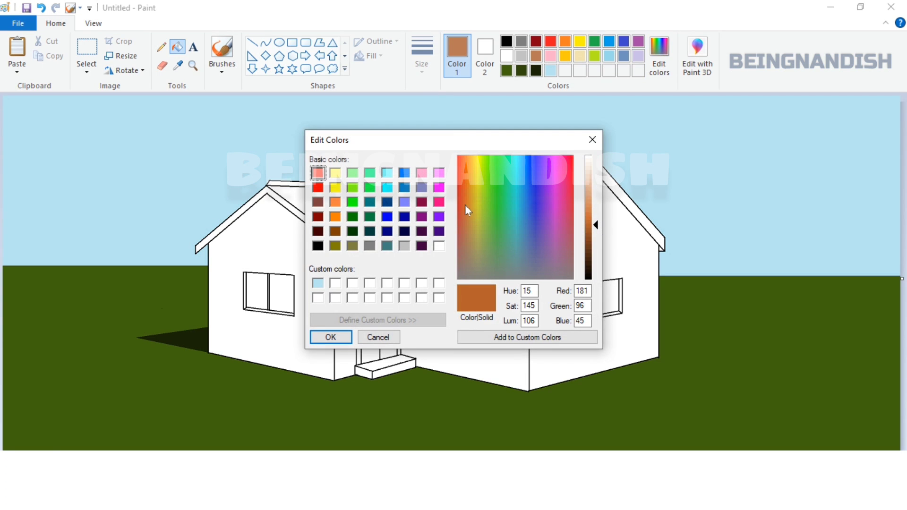
{"action": "left_click", "coordinate": [470, 192]}
{"action": "left_click", "coordinate": [469, 206]}
{"action": "left_click", "coordinate": [470, 204]}
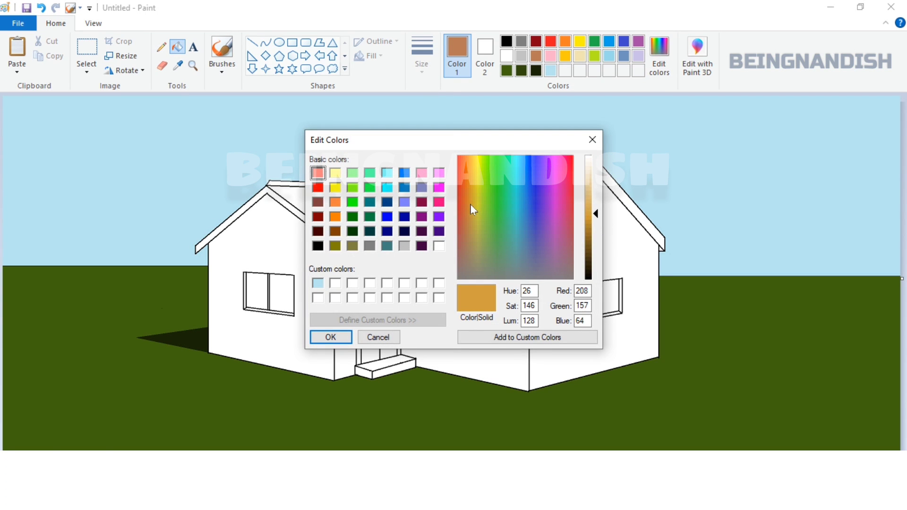
{"action": "left_click", "coordinate": [331, 337]}
{"action": "left_click", "coordinate": [284, 340]}
{"action": "left_click", "coordinate": [590, 340]}
{"action": "left_click", "coordinate": [501, 271]}
{"action": "left_click", "coordinate": [381, 263]}
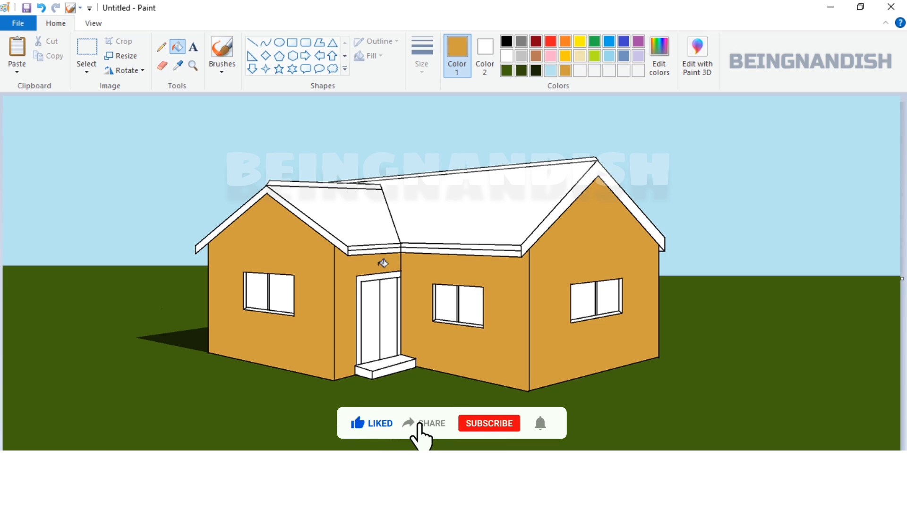
- Mix an orange-brown colour and fill the roof slopes and ridge strips with it
{"action": "left_click", "coordinate": [659, 56]}
{"action": "left_click", "coordinate": [596, 242]}
{"action": "left_click", "coordinate": [470, 179]}
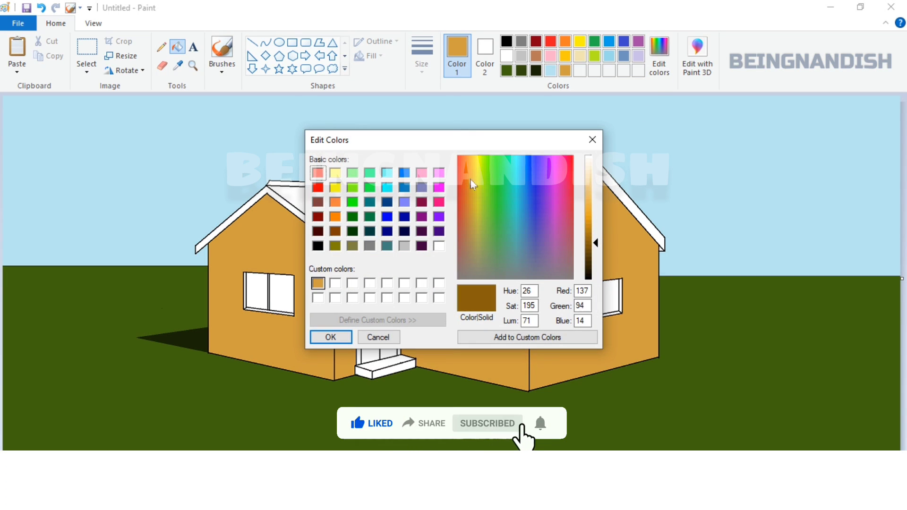
{"action": "left_click_drag", "start_coordinate": [597, 240], "coordinate": [598, 225]}
{"action": "left_click_drag", "start_coordinate": [466, 204], "coordinate": [467, 192]}
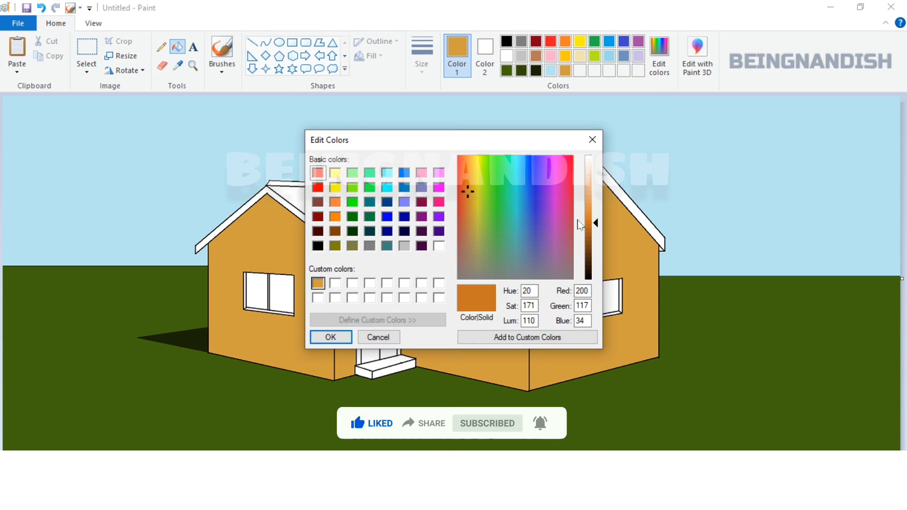
{"action": "left_click_drag", "start_coordinate": [597, 224], "coordinate": [597, 230]}
{"action": "left_click", "coordinate": [524, 337]}
{"action": "left_click", "coordinate": [336, 338]}
{"action": "left_click", "coordinate": [370, 222]}
{"action": "left_click", "coordinate": [454, 212]}
{"action": "left_click", "coordinate": [367, 179]}
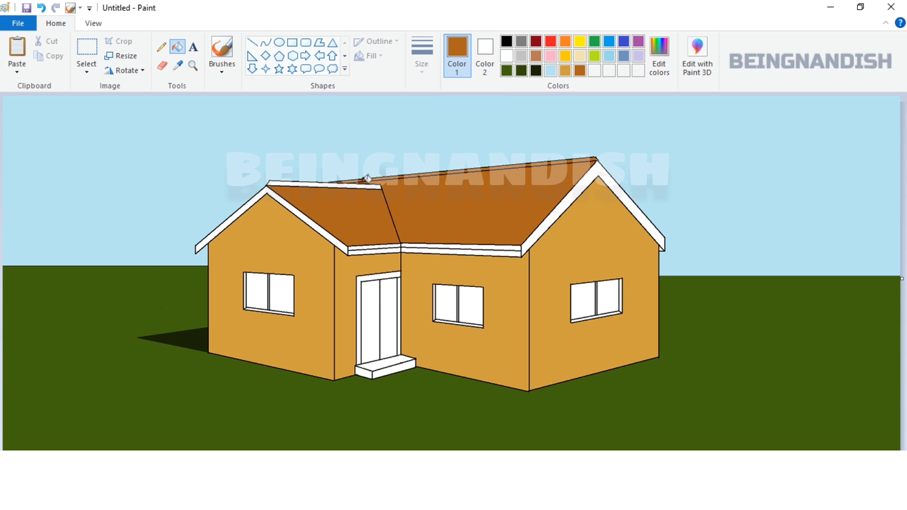
- Fill the gable boards and eaves boards with the light grey palette colour
{"action": "left_click", "coordinate": [520, 60]}
{"action": "left_click", "coordinate": [631, 205]}
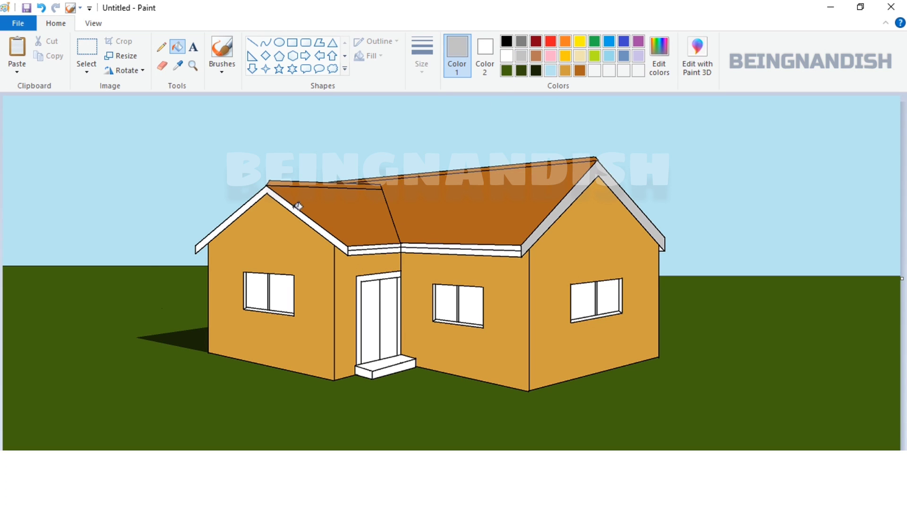
{"action": "left_click", "coordinate": [298, 207]}
{"action": "left_click", "coordinate": [469, 247]}
{"action": "left_click", "coordinate": [374, 249]}
{"action": "left_click", "coordinate": [399, 248]}
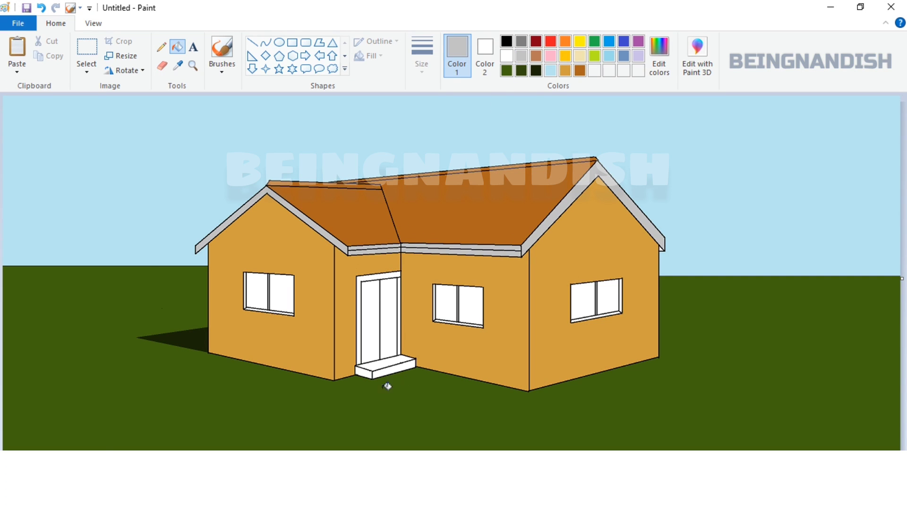
- Mix a paler grey and refill the gable boards and both eaves strips with it
{"action": "left_click", "coordinate": [510, 58]}
{"action": "left_click", "coordinate": [659, 56]}
{"action": "left_click_drag", "start_coordinate": [597, 157], "coordinate": [597, 169]}
{"action": "left_click", "coordinate": [474, 338]}
{"action": "left_click", "coordinate": [332, 337]}
{"action": "left_click", "coordinate": [303, 217]}
{"action": "left_click", "coordinate": [559, 209]}
{"action": "left_click", "coordinate": [434, 245]}
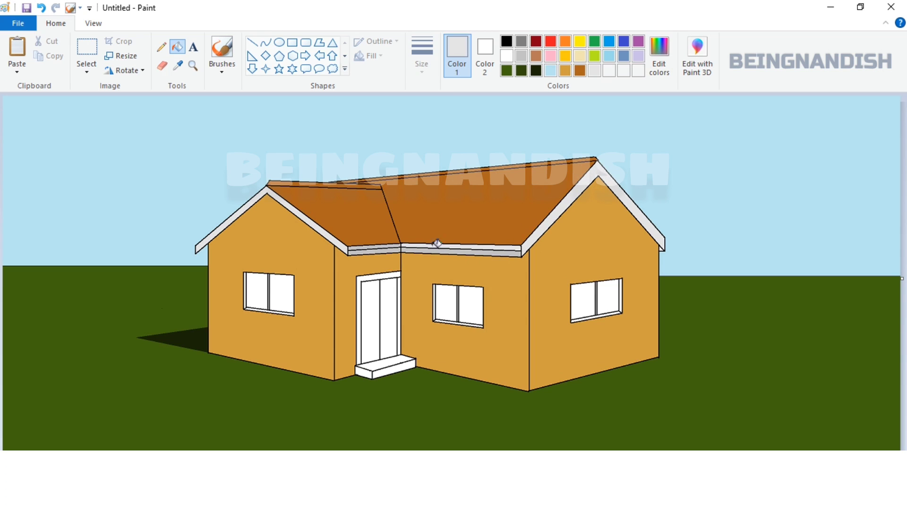
{"action": "left_click", "coordinate": [398, 249]}
{"action": "left_click", "coordinate": [410, 250]}
- Mix a reddish brown and fill both door leaves with it
{"action": "left_click", "coordinate": [536, 55]}
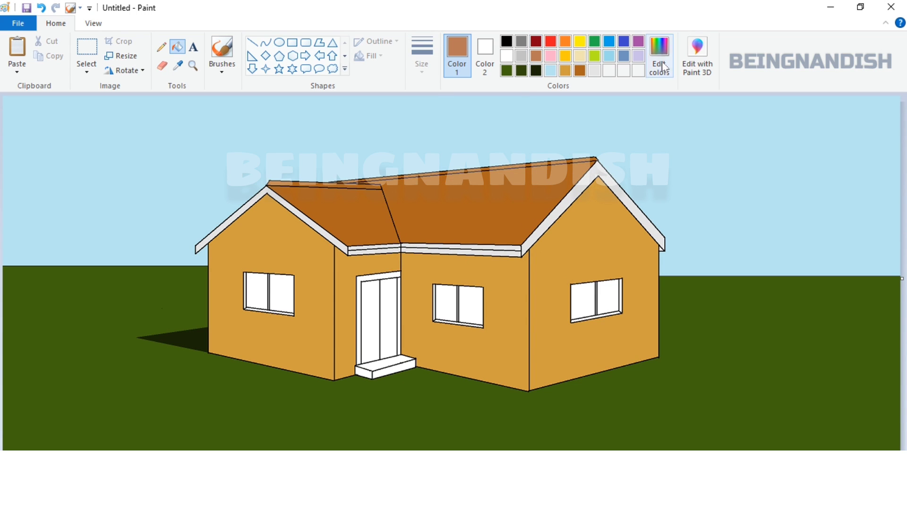
{"action": "left_click", "coordinate": [659, 56]}
{"action": "left_click", "coordinate": [464, 200]}
{"action": "left_click", "coordinate": [507, 336]}
{"action": "left_click", "coordinate": [330, 336]}
{"action": "left_click", "coordinate": [380, 320]}
{"action": "left_click", "coordinate": [383, 317]}
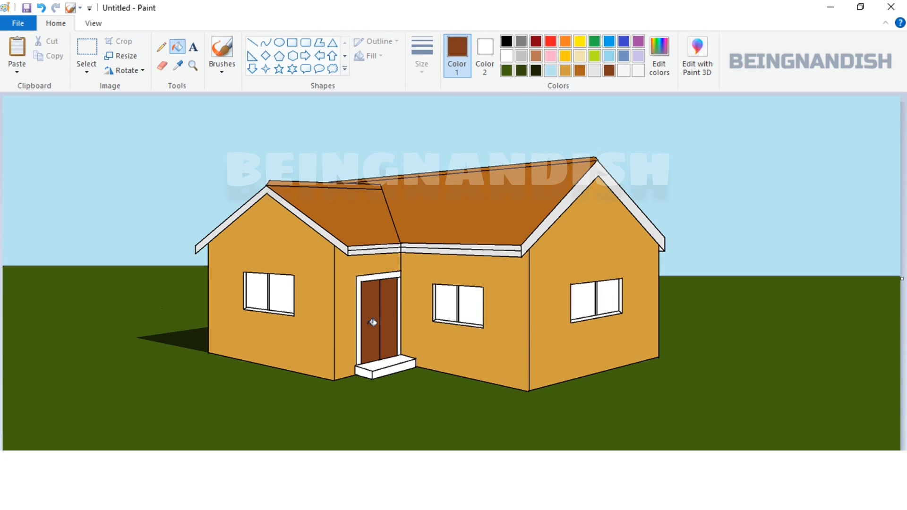
- Darken the brown to near-black and fill the door frame with it
{"action": "left_click", "coordinate": [659, 56]}
{"action": "left_click", "coordinate": [594, 272]}
{"action": "left_click", "coordinate": [509, 336]}
{"action": "left_click", "coordinate": [330, 337]}
{"action": "left_click", "coordinate": [373, 277]}
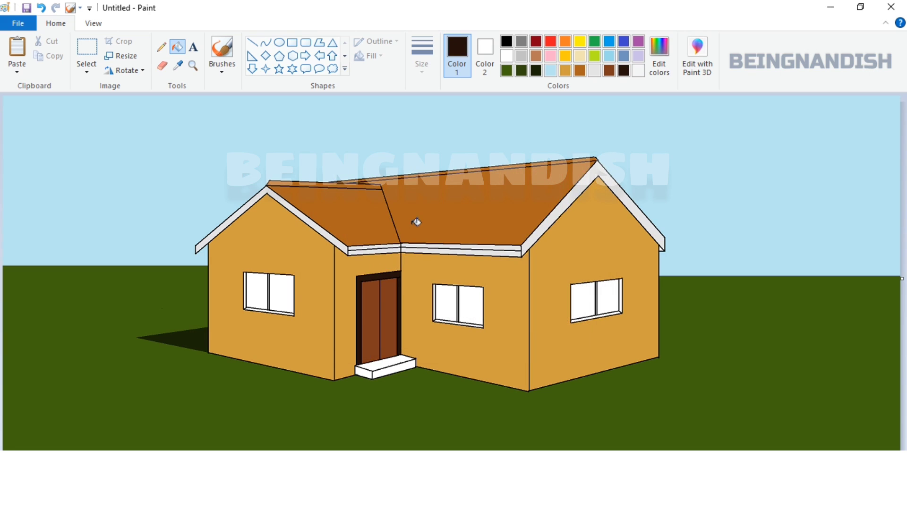
- Fill the frame and centre mullion of the window on the left gable wall with the near-black brown
{"action": "left_click", "coordinate": [94, 23]}
{"action": "left_click", "coordinate": [17, 56]}
{"action": "scroll", "coordinate": [481, 287], "scroll_direction": "down", "scroll_amount": 5}
{"action": "left_click", "coordinate": [497, 252]}
{"action": "left_click", "coordinate": [533, 235]}
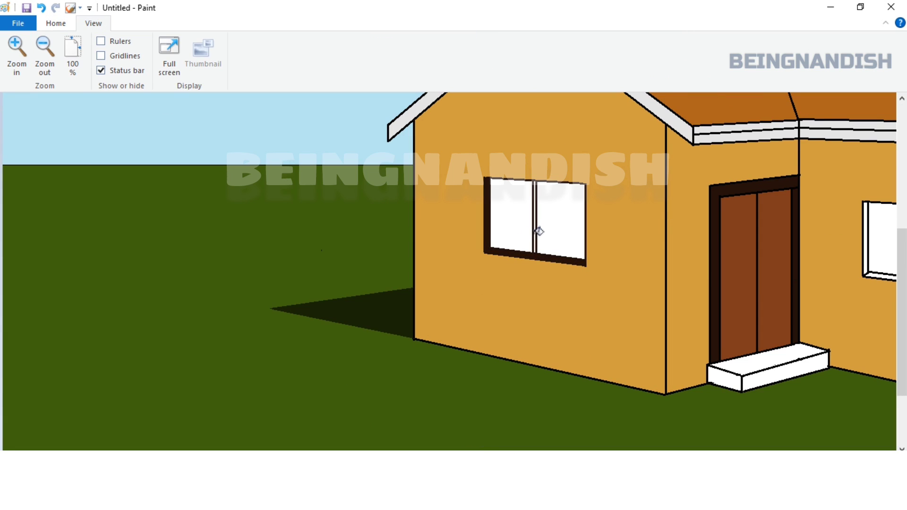
{"action": "key", "text": "ctrl+z"}
{"action": "left_click", "coordinate": [535, 229]}
- Fill the frames and mullions of the window beside the door and the right gable window with the same near-black brown
{"action": "scroll", "coordinate": [571, 293], "scroll_direction": "right", "scroll_amount": 8}
{"action": "left_click", "coordinate": [474, 266]}
{"action": "left_click", "coordinate": [482, 275]}
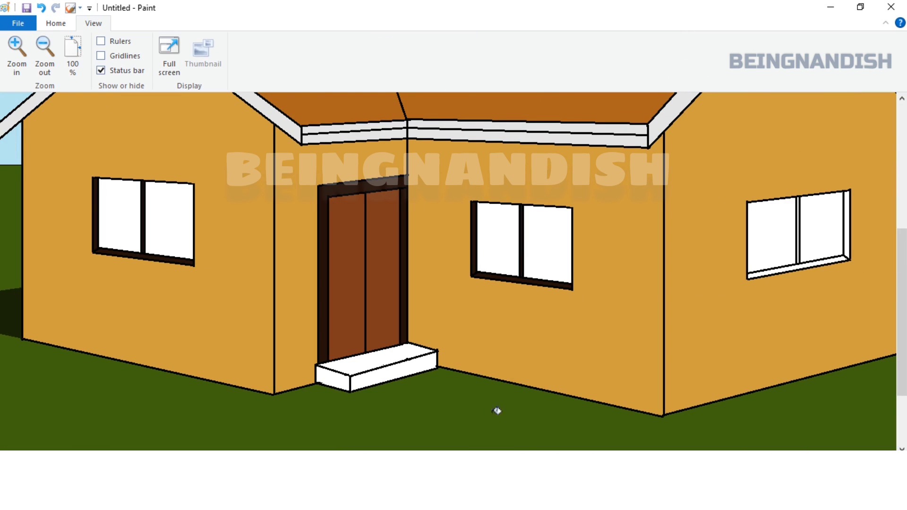
{"action": "scroll", "coordinate": [497, 410], "scroll_direction": "right", "scroll_amount": 6}
{"action": "left_click", "coordinate": [595, 272]}
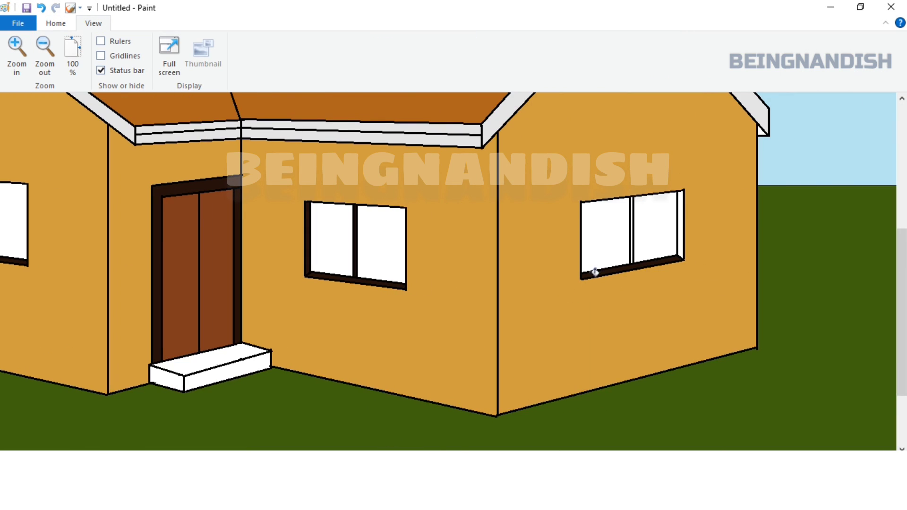
- Fill the panes of all three windows and the entrance step's top and short side with the mid-grey palette colour
{"action": "left_click", "coordinate": [74, 54]}
{"action": "left_click", "coordinate": [56, 23]}
{"action": "left_click", "coordinate": [521, 42]}
{"action": "left_click", "coordinate": [584, 302]}
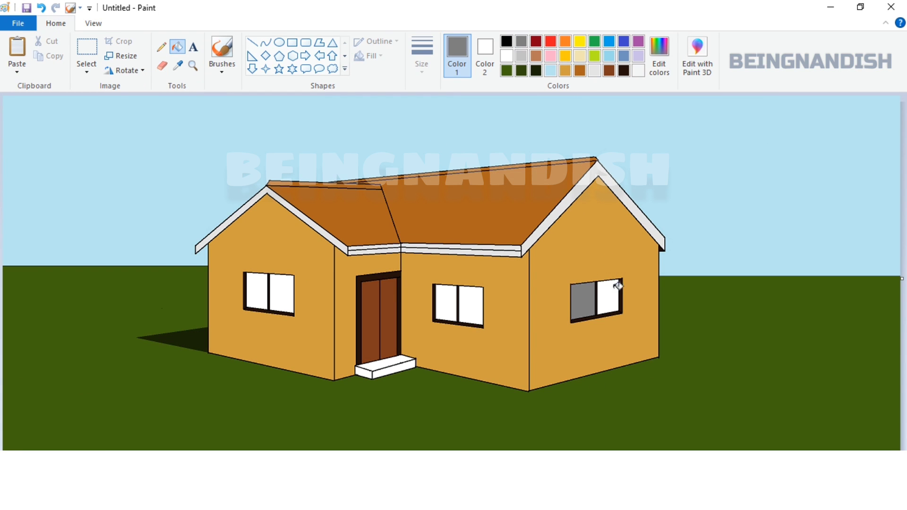
{"action": "left_click", "coordinate": [612, 289]}
{"action": "left_click", "coordinate": [470, 307]}
{"action": "left_click", "coordinate": [447, 304]}
{"action": "left_click", "coordinate": [284, 292]}
{"action": "left_click", "coordinate": [256, 291]}
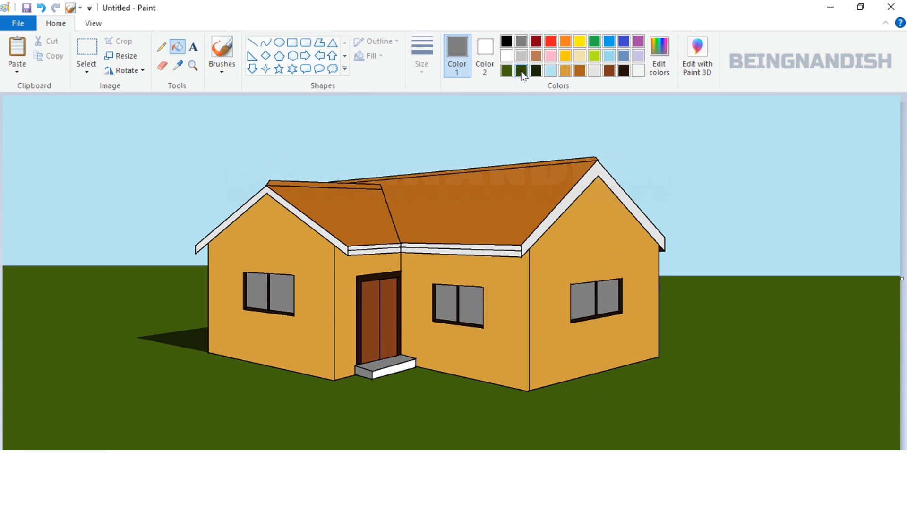
- Mix a darker grey and fill the long front face of the entrance step with it
{"action": "left_click", "coordinate": [660, 56]}
{"action": "left_click", "coordinate": [324, 336]}
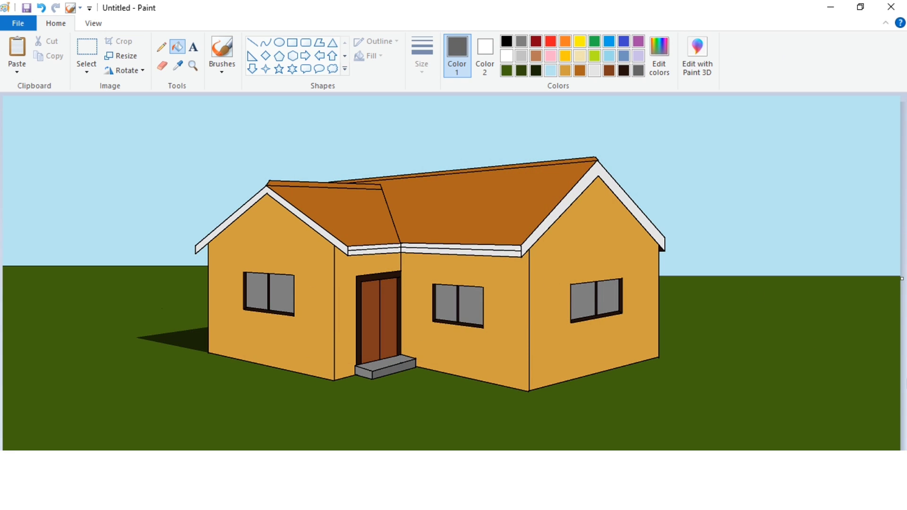